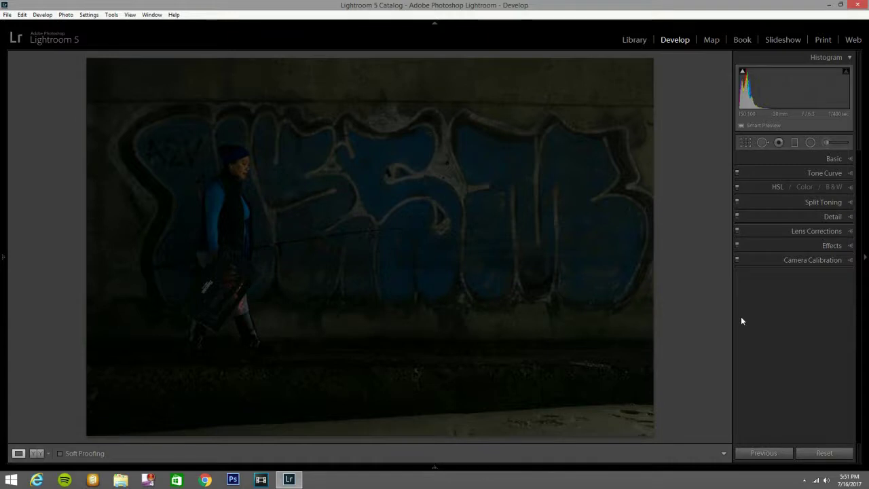
Set the photo's exposure to +1.23 and its contrast to +43 in the basic adjustments
left_click(844, 161)
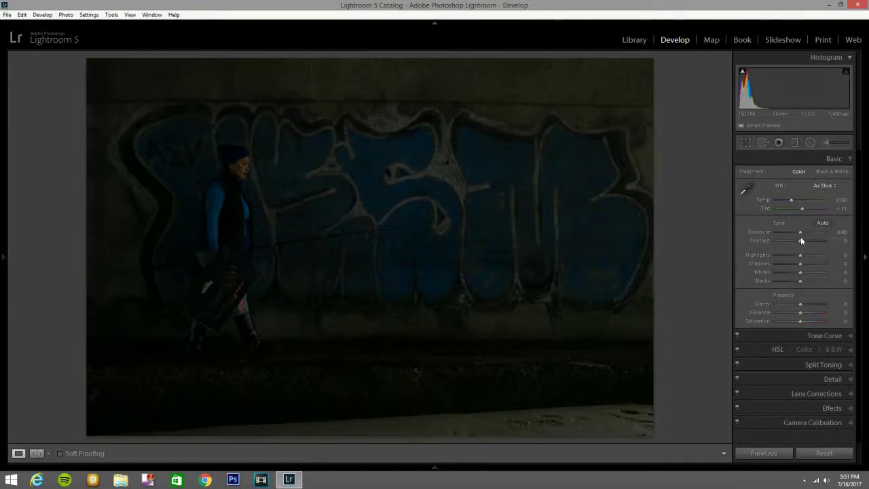
left_click_drag(801, 230, 810, 241)
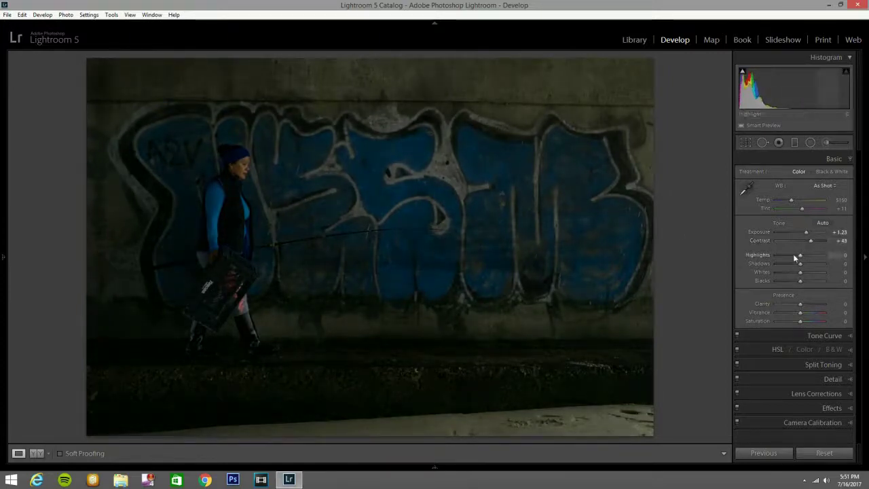
mouse_move(800, 252)
left_mouse_down()
mouse_move(738, 254)
mouse_move(788, 250)
left_mouse_up()
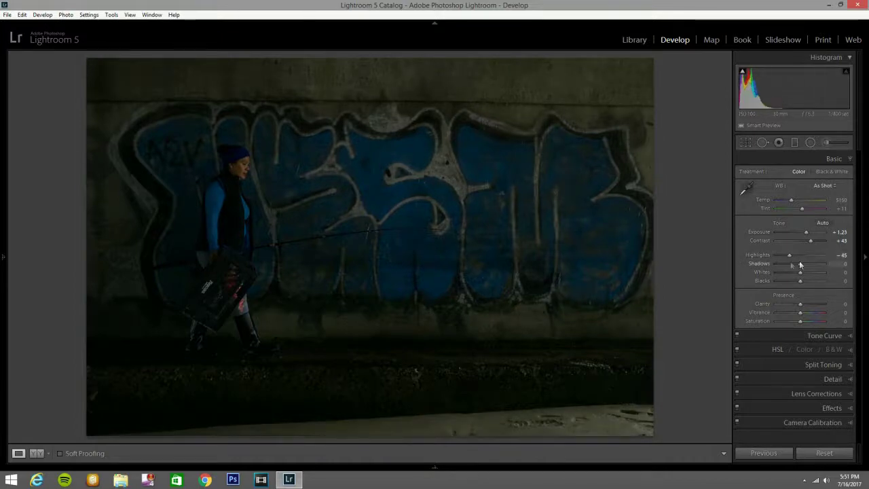
left_click(753, 255)
double_click(753, 254)
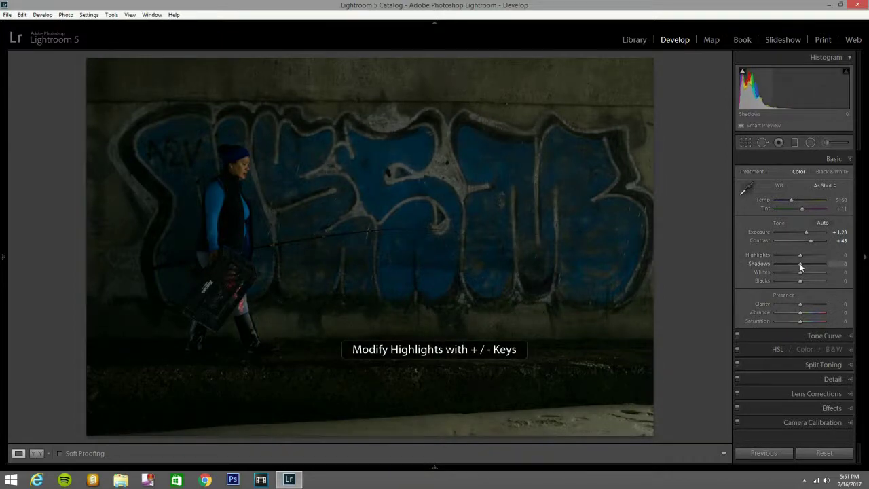
Set shadows to +100, whites to +9, blacks to +21 and clarity to +15 in the basic adjustments
left_click_drag(803, 263, 825, 264)
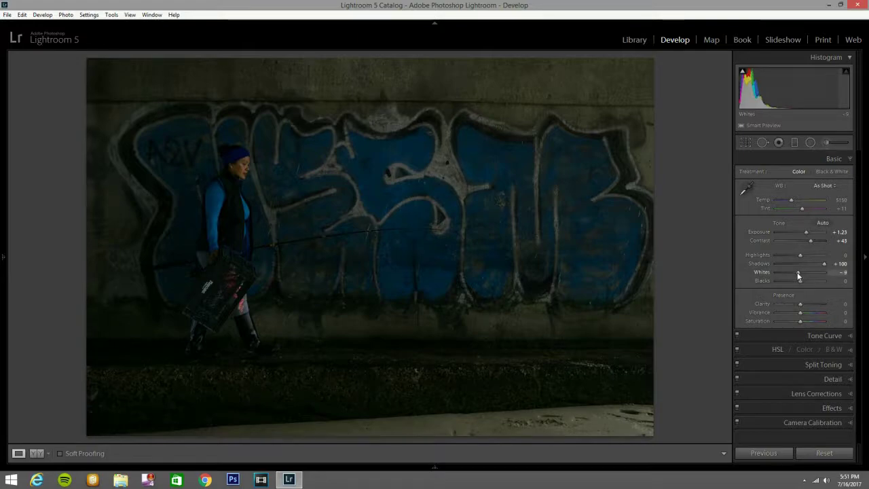
left_click_drag(743, 272, 702, 264)
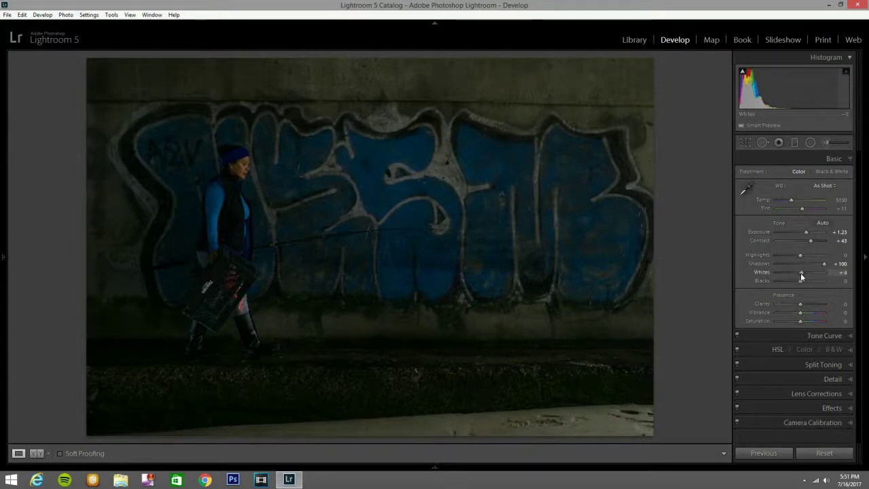
left_click_drag(801, 273, 806, 306)
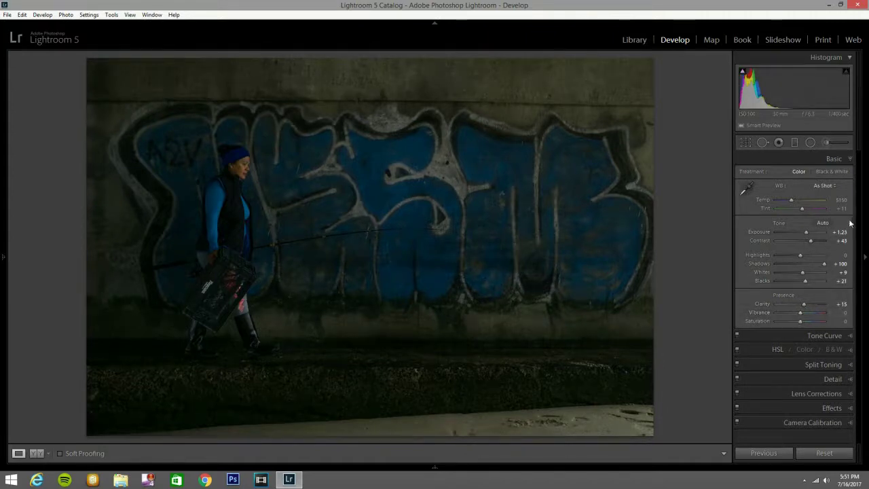
Try the Medium Contrast and Strong Contrast point curves on the photo and return the curve to Linear
left_click(833, 337)
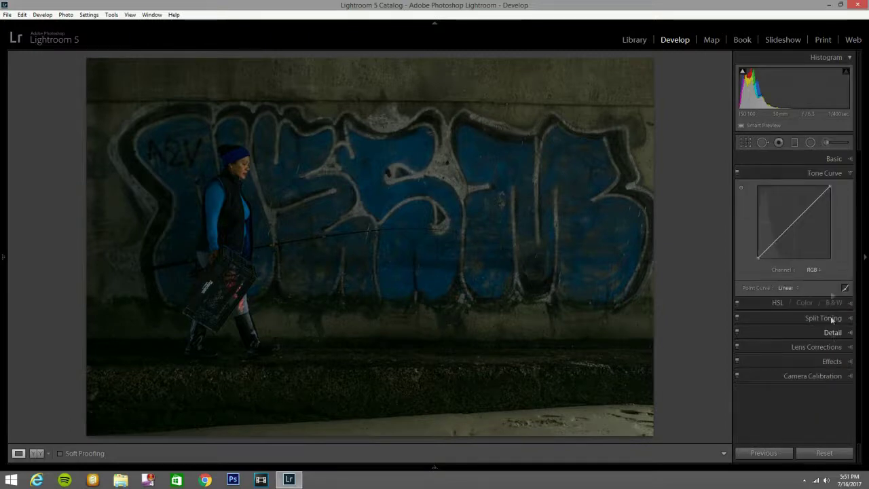
left_click(791, 289)
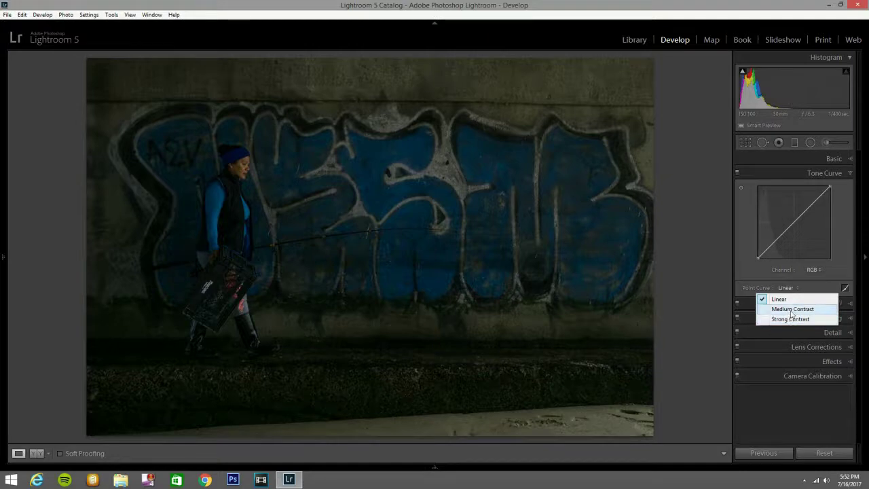
left_click(791, 310)
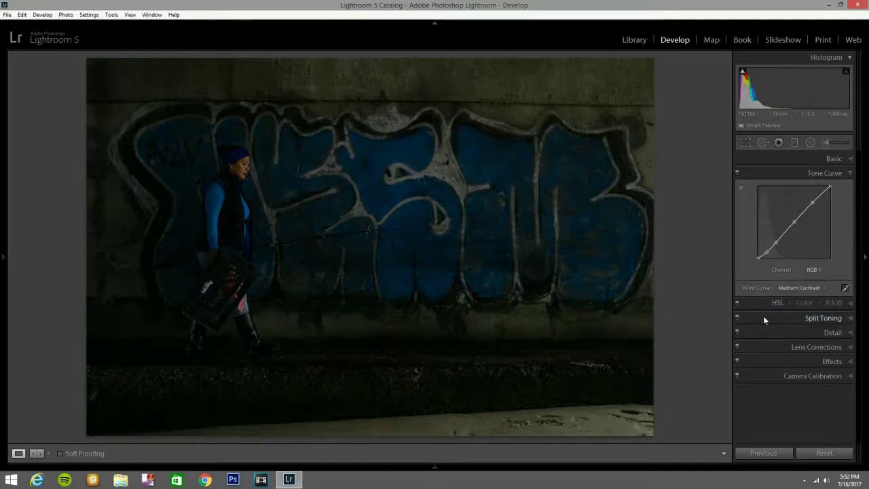
left_click(807, 290)
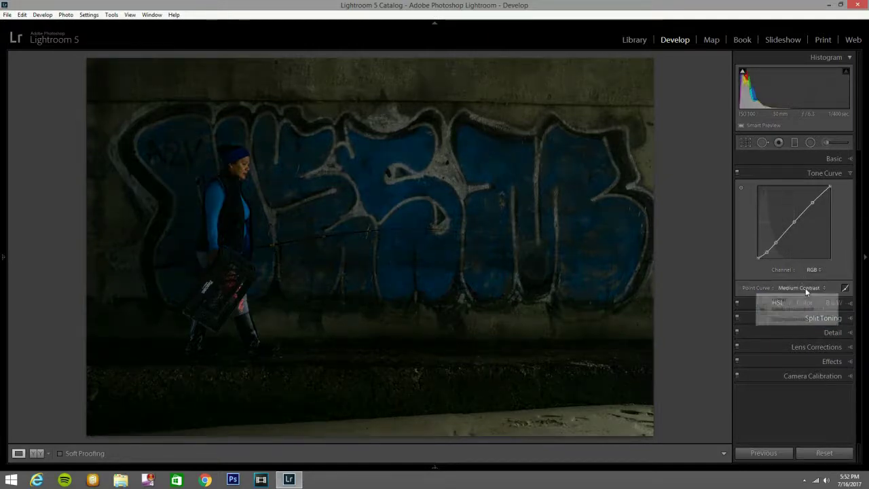
left_click(804, 318)
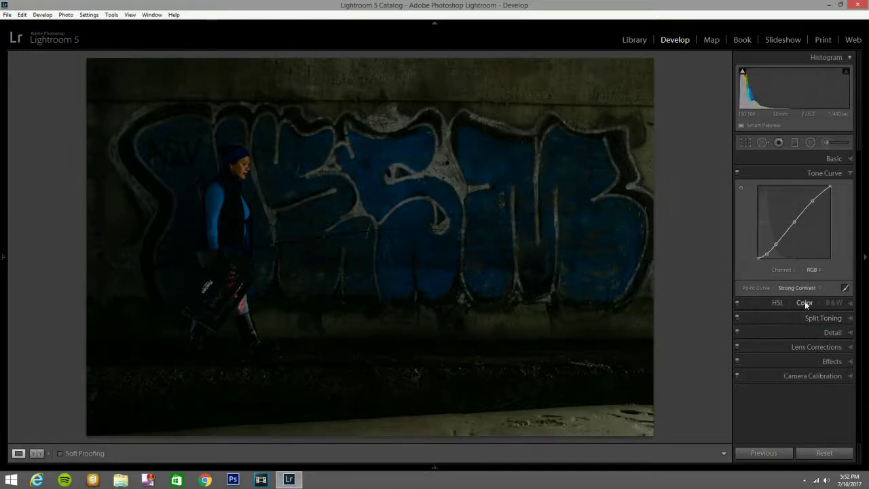
left_click(804, 292)
left_click(771, 297)
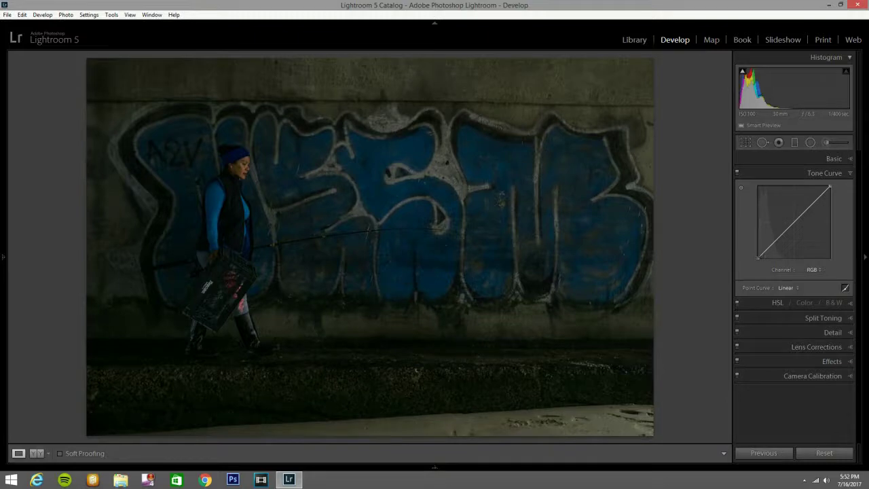
Shape a custom RGB point curve: raise the black point slightly, anchor a midtone point and lower the white point to about 90%
left_click_drag(792, 223, 830, 187)
left_click_drag(757, 257, 762, 253)
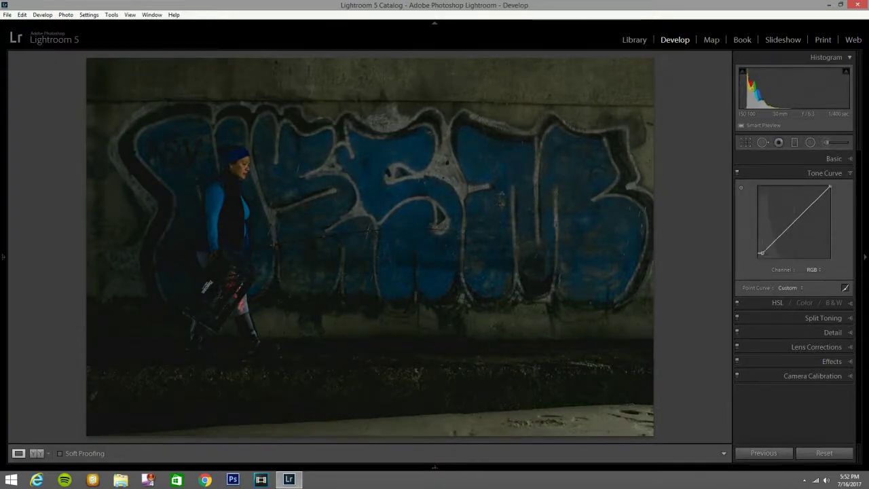
left_click(788, 228)
left_click_drag(831, 187, 829, 194)
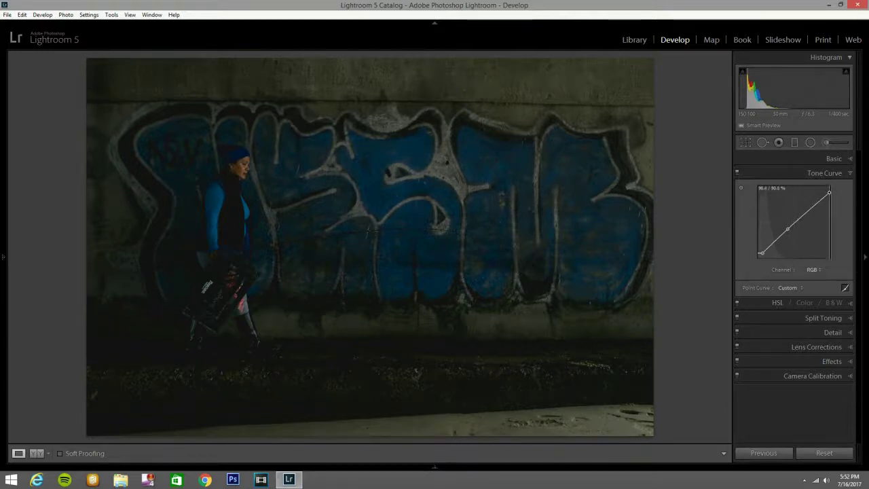
Paint an adjustment brush mask over the woman's face and set the brush exposure to 1.06
left_click(853, 304)
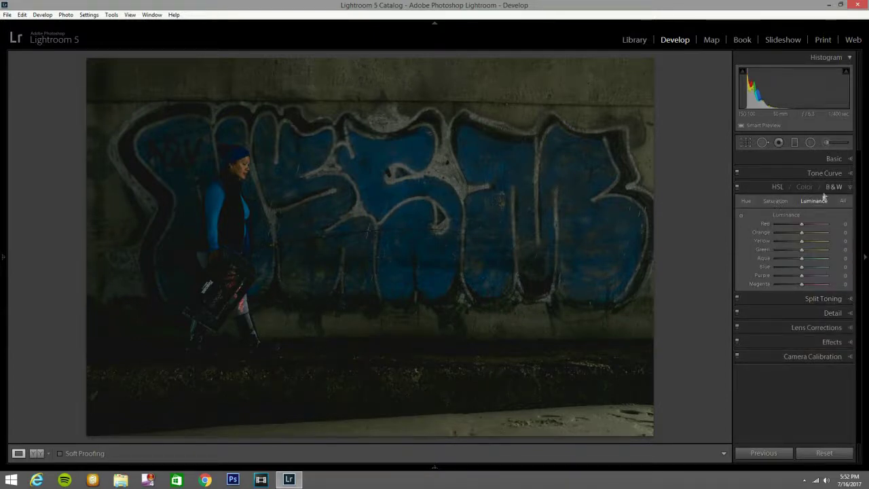
left_click(848, 160)
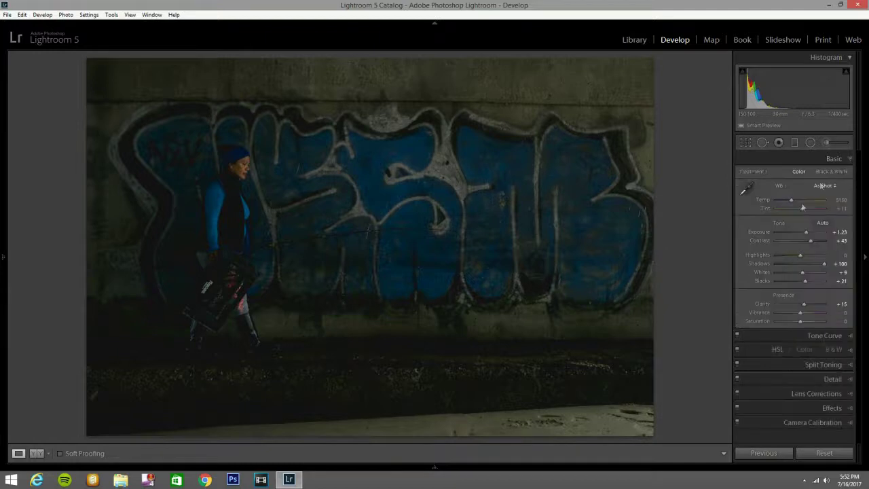
left_click(827, 142)
left_click_drag(238, 173, 244, 166)
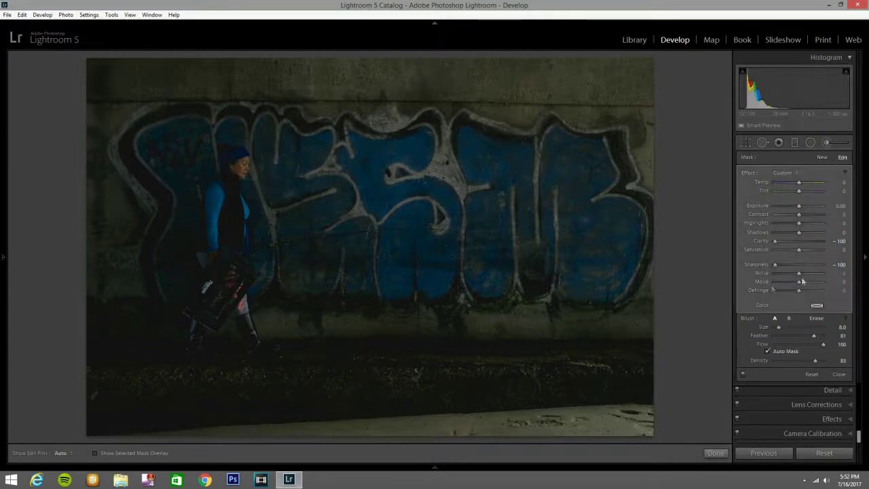
left_click_drag(803, 205, 806, 214)
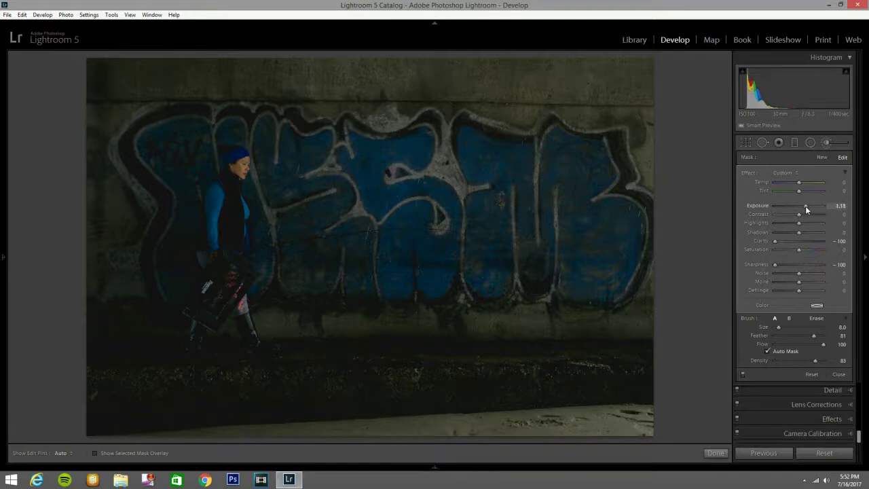
left_click_drag(806, 206, 805, 206)
Extend the brush mask over the woman's sleeves, legs and headband, reducing the brush size to 5.0 and then 2.0
scroll(228, 265, "down", 3)
key("h")
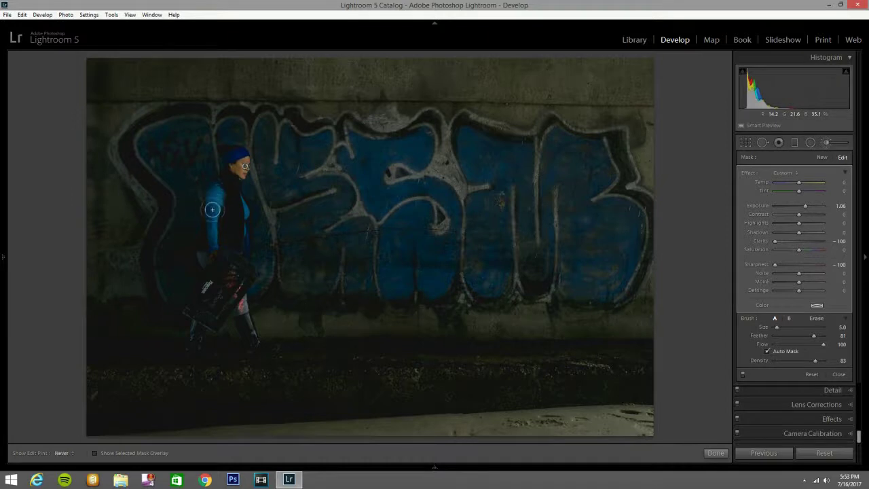
key("h")
scroll(300, 313, "down", 3)
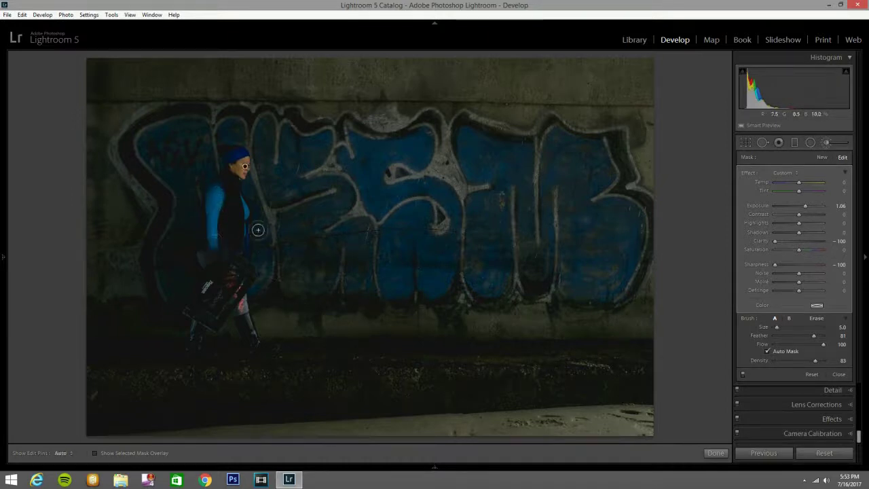
key("h")
key("h")
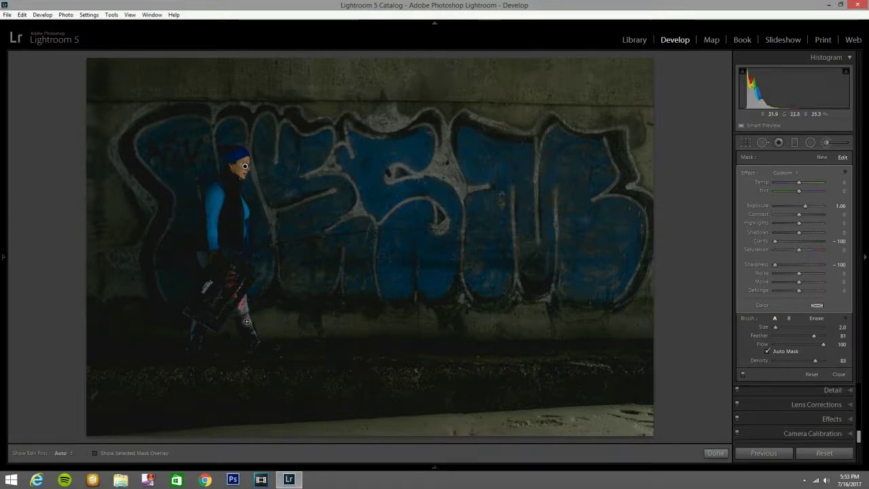
key("h")
key("h")
key("h")
key("h")
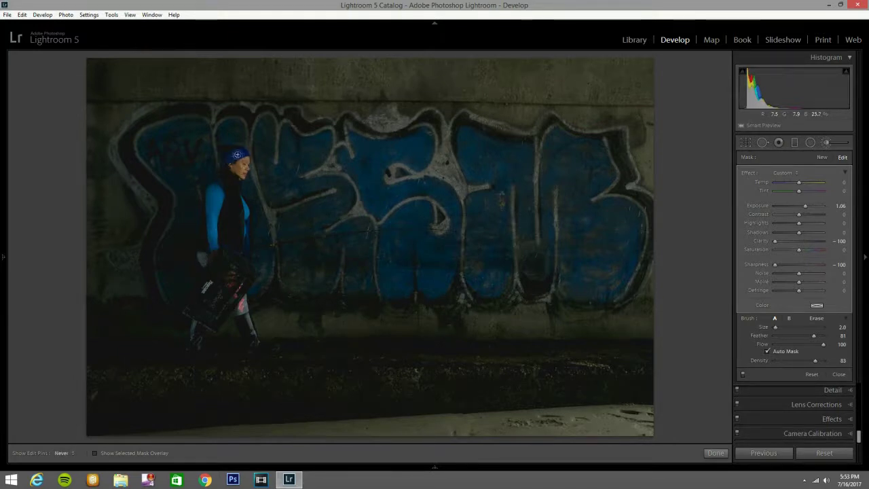
Paint the brush mask over the blue graffiti letters in the middle of the wall with the brush enlarged to 6.0
scroll(302, 183, "up", 4)
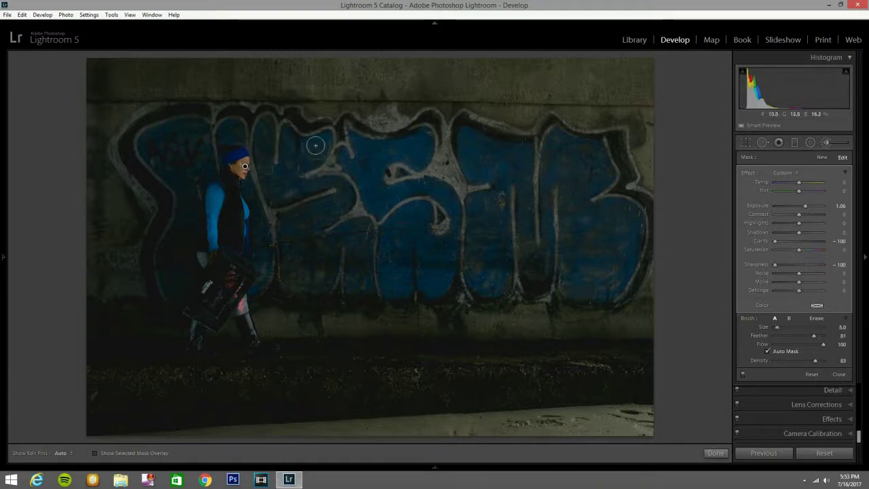
mouse_move(314, 147)
left_mouse_down()
mouse_move(285, 150)
mouse_move(283, 184)
mouse_move(258, 160)
mouse_move(264, 143)
left_mouse_up()
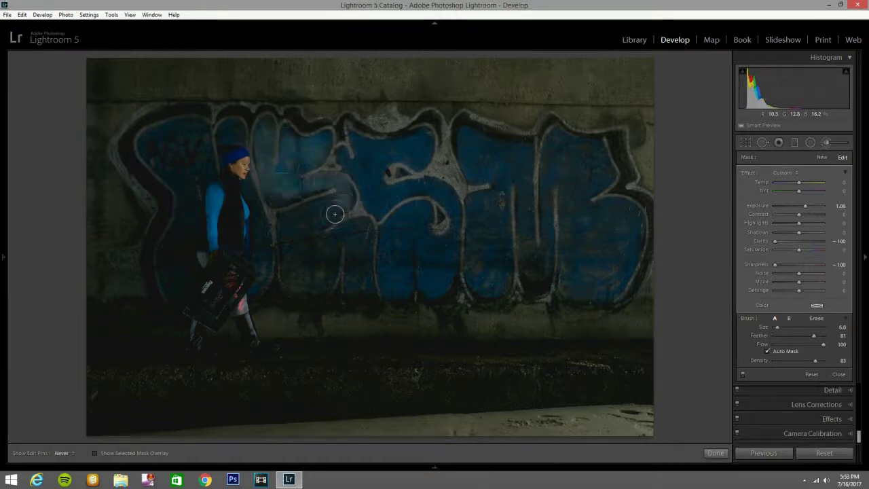
mouse_move(304, 261)
left_mouse_down()
mouse_move(298, 221)
mouse_move(294, 253)
mouse_move(309, 281)
mouse_move(341, 242)
mouse_move(358, 256)
mouse_move(361, 285)
mouse_move(392, 256)
mouse_move(388, 264)
mouse_move(390, 227)
mouse_move(405, 223)
mouse_move(395, 291)
mouse_move(417, 212)
mouse_move(405, 218)
mouse_move(414, 216)
mouse_move(422, 259)
mouse_move(440, 284)
mouse_move(452, 227)
mouse_move(442, 197)
mouse_move(418, 188)
mouse_move(385, 201)
mouse_move(351, 156)
mouse_move(366, 178)
mouse_move(364, 146)
mouse_move(360, 153)
mouse_move(401, 155)
mouse_move(417, 148)
mouse_move(383, 150)
mouse_move(426, 163)
left_mouse_up()
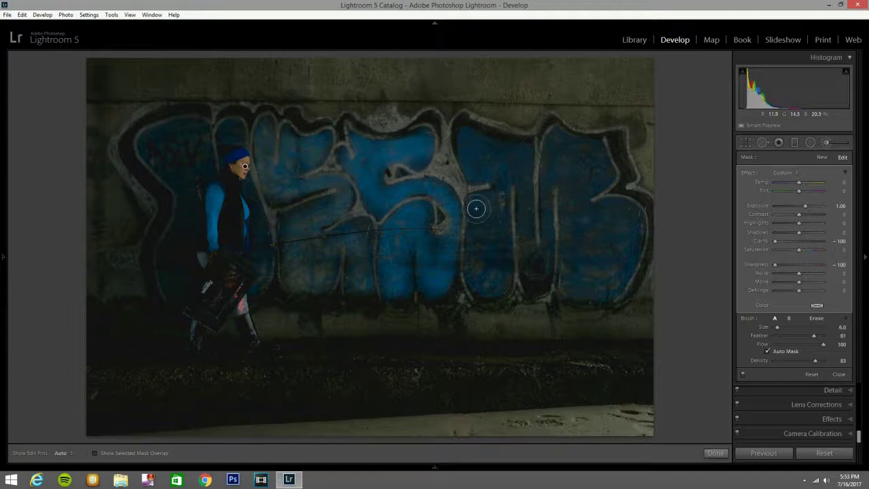
Show the mask overlay and paint the remaining graffiti letters at the wall's right end and around the woman
key("o")
mouse_move(490, 161)
left_mouse_down()
mouse_move(468, 150)
mouse_move(494, 143)
mouse_move(517, 160)
mouse_move(495, 169)
mouse_move(519, 158)
mouse_move(537, 274)
mouse_move(555, 145)
mouse_move(589, 150)
mouse_move(586, 173)
mouse_move(576, 164)
mouse_move(592, 178)
mouse_move(575, 229)
mouse_move(572, 183)
mouse_move(566, 243)
mouse_move(575, 287)
mouse_move(584, 237)
mouse_move(613, 271)
mouse_move(595, 282)
mouse_move(627, 260)
mouse_move(615, 229)
mouse_move(590, 211)
mouse_move(616, 212)
mouse_move(632, 248)
mouse_move(637, 219)
mouse_move(607, 217)
mouse_move(615, 257)
mouse_move(602, 250)
mouse_move(605, 225)
mouse_move(566, 241)
mouse_move(499, 231)
mouse_move(505, 195)
mouse_move(490, 201)
mouse_move(495, 195)
mouse_move(480, 223)
mouse_move(475, 287)
mouse_move(498, 211)
mouse_move(503, 284)
left_mouse_up()
mouse_move(190, 144)
left_mouse_down()
mouse_move(163, 134)
mouse_move(156, 146)
mouse_move(178, 166)
mouse_move(182, 186)
mouse_move(183, 158)
mouse_move(195, 162)
mouse_move(205, 185)
mouse_move(190, 205)
mouse_move(181, 286)
mouse_move(178, 201)
mouse_move(262, 236)
mouse_move(258, 270)
left_mouse_up()
key("h")
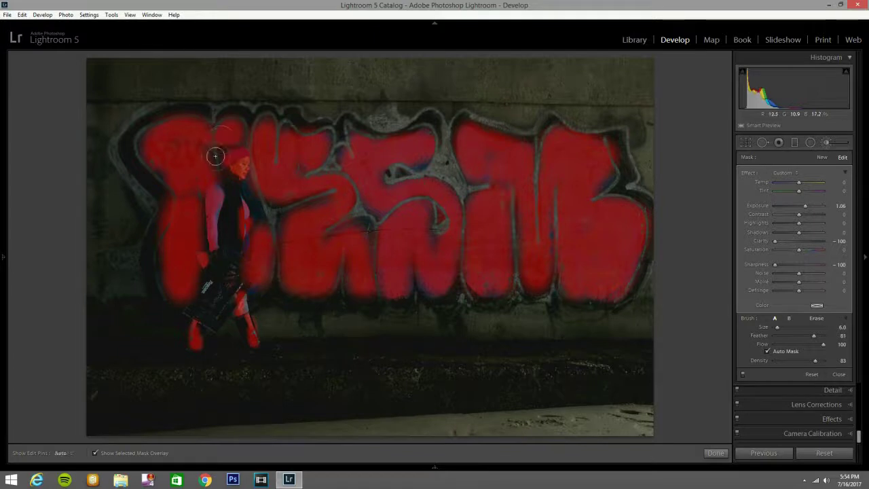
mouse_move(187, 142)
left_mouse_down()
mouse_move(186, 164)
mouse_move(212, 149)
mouse_move(203, 184)
mouse_move(177, 172)
left_mouse_up()
key("h")
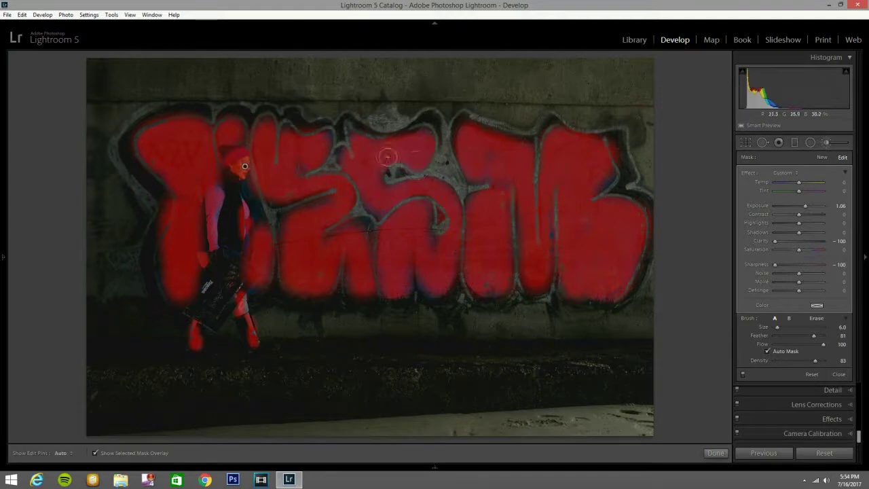
Fill the remaining gaps in the graffiti mask with a size 4.0 brush, hide the mask overlay and close the adjustment brush
key("h")
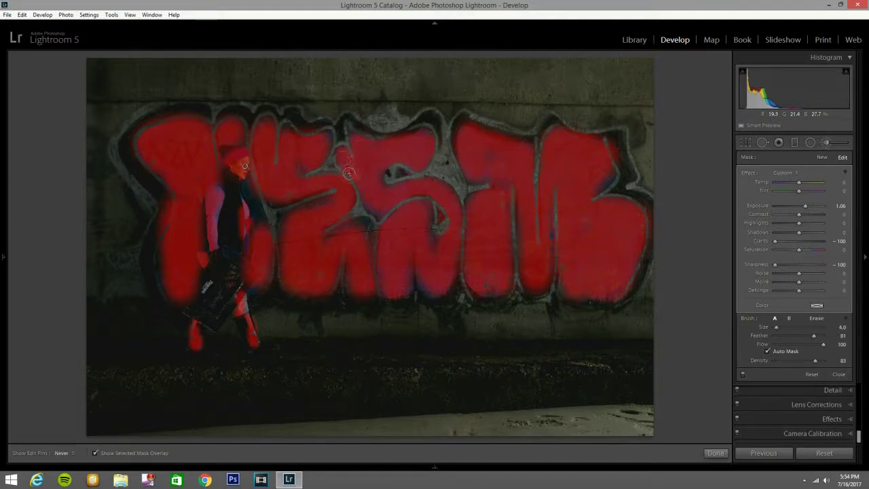
key("h")
key("h")
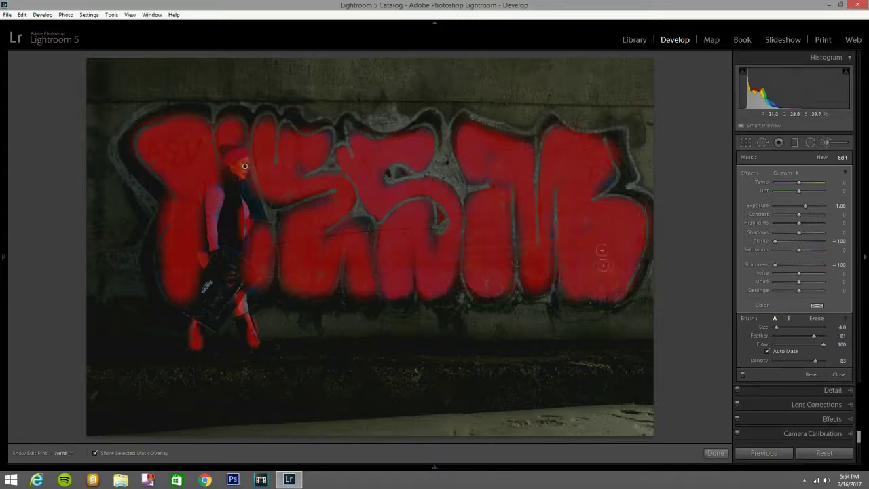
key("h")
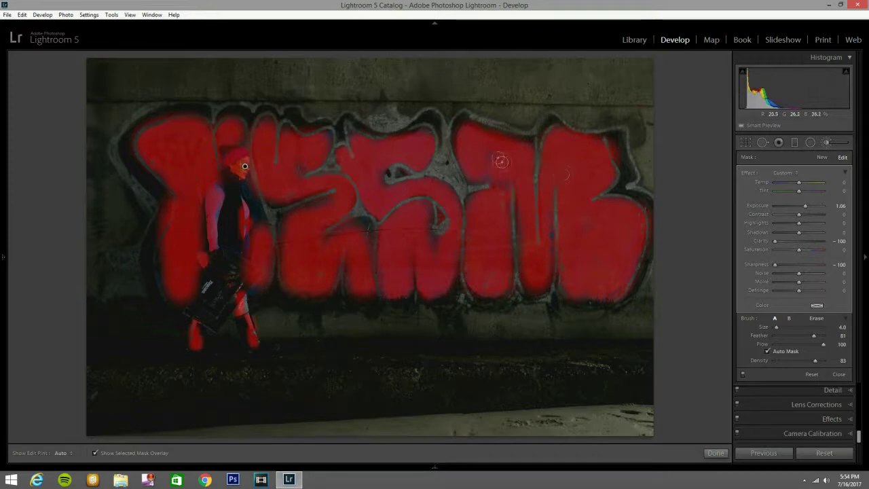
key("o")
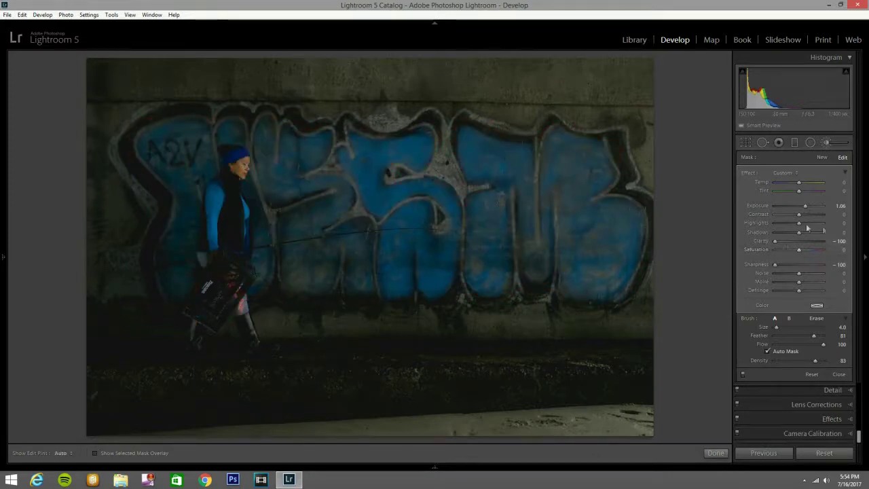
left_click(827, 140)
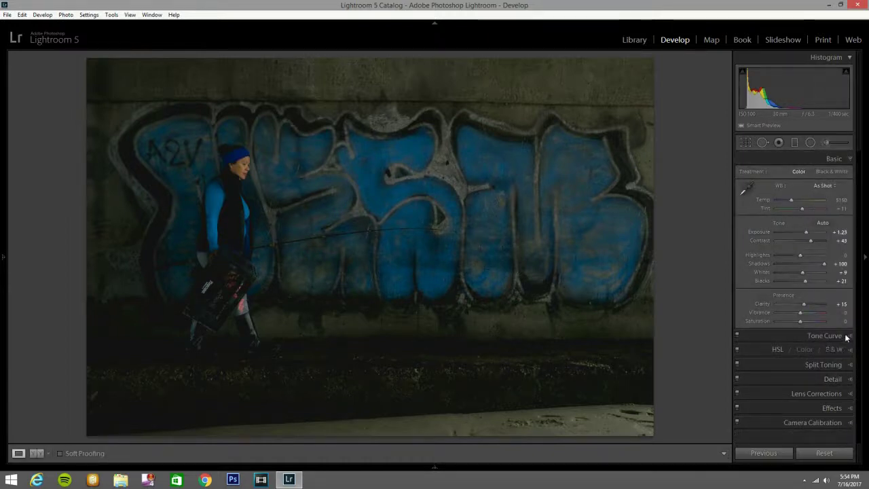
Adjust the HSL saturation, setting blue to +36, aqua to +23 and green to -23
left_click(846, 351)
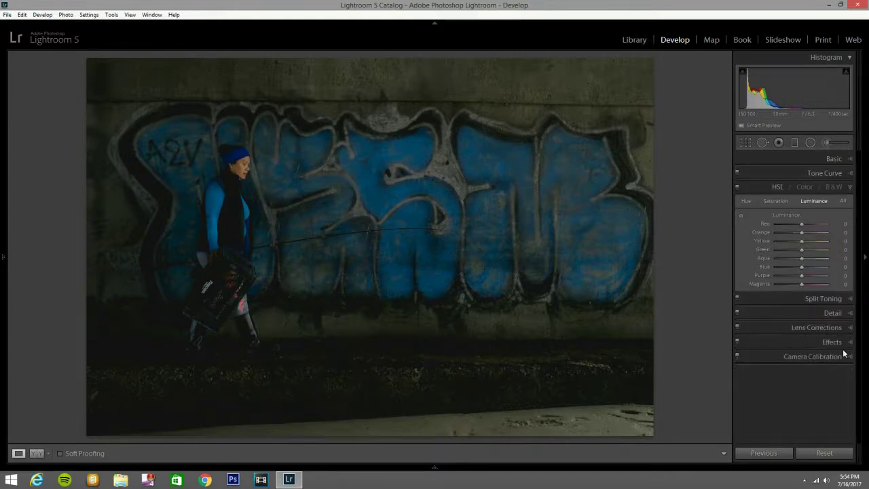
left_click(781, 201)
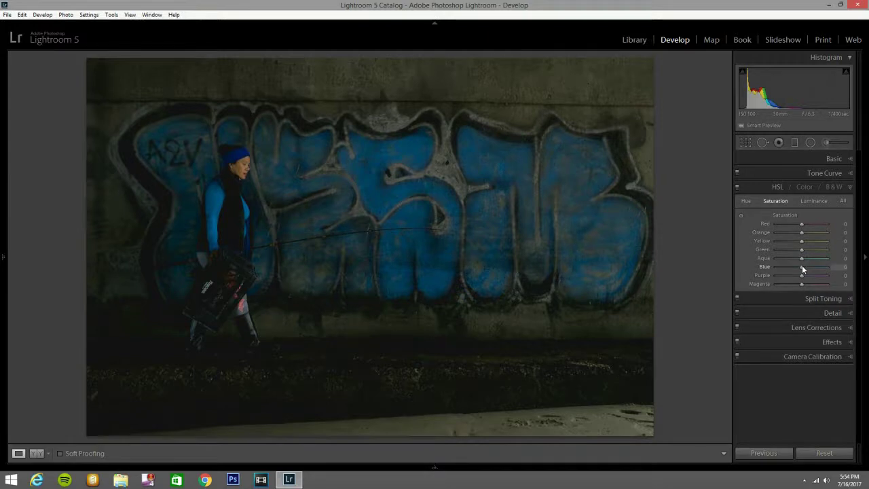
left_click_drag(802, 266, 806, 267)
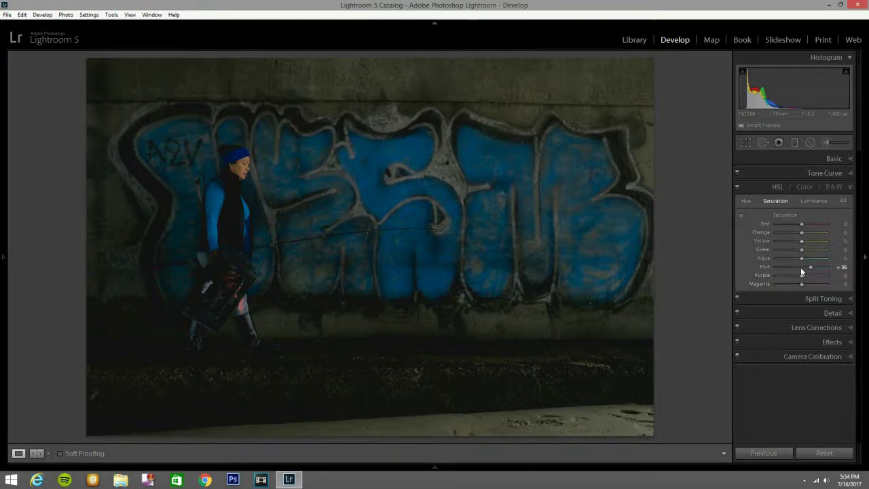
left_click_drag(801, 258, 827, 261)
mouse_move(812, 263)
left_mouse_down()
mouse_move(799, 258)
mouse_move(808, 265)
left_mouse_up()
left_click_drag(803, 252, 738, 262)
left_click_drag(859, 259, 820, 262)
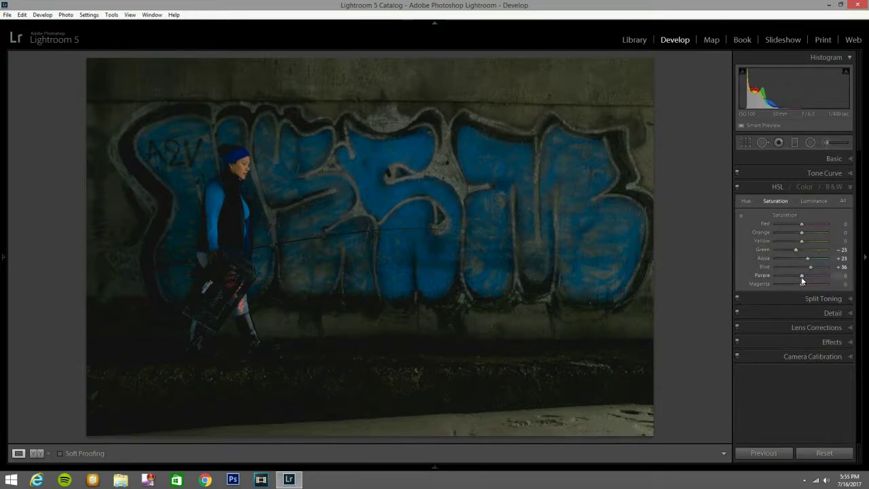
Try the purple and magenta saturation at +100 and reset both
left_click_drag(802, 280, 826, 279)
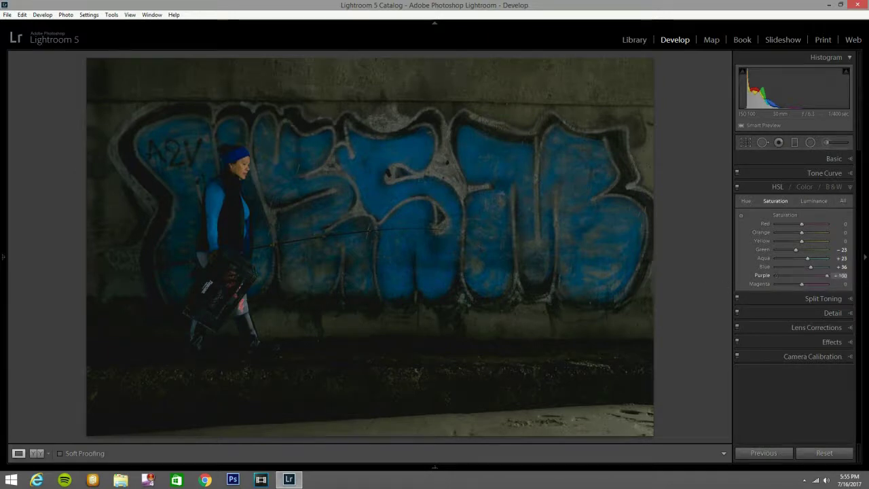
type("-14")
key("Return")
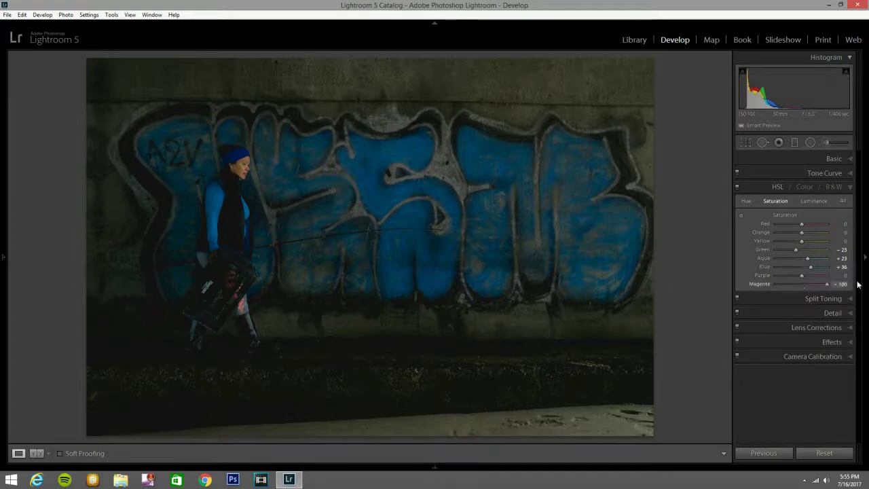
double_click(764, 282)
Raise luminance to orange +4 and yellow +3 by targeting the woman's face, and set blue luminance to +36
left_click(813, 201)
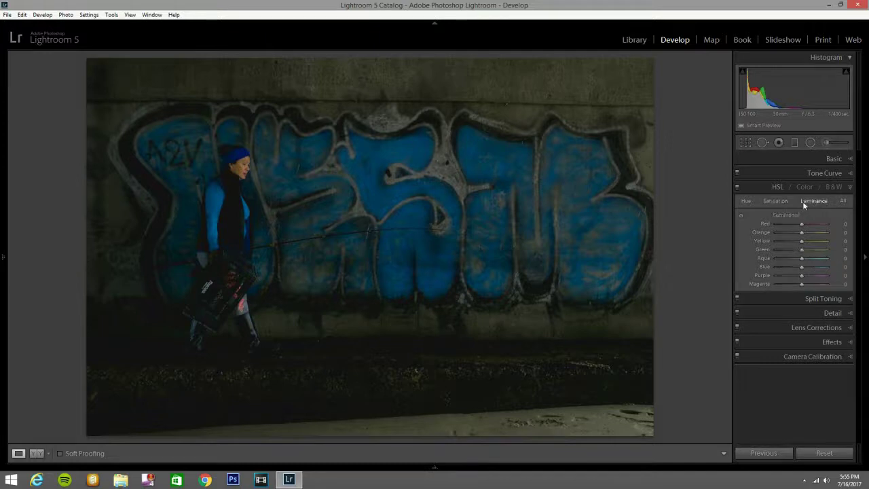
left_click(740, 216)
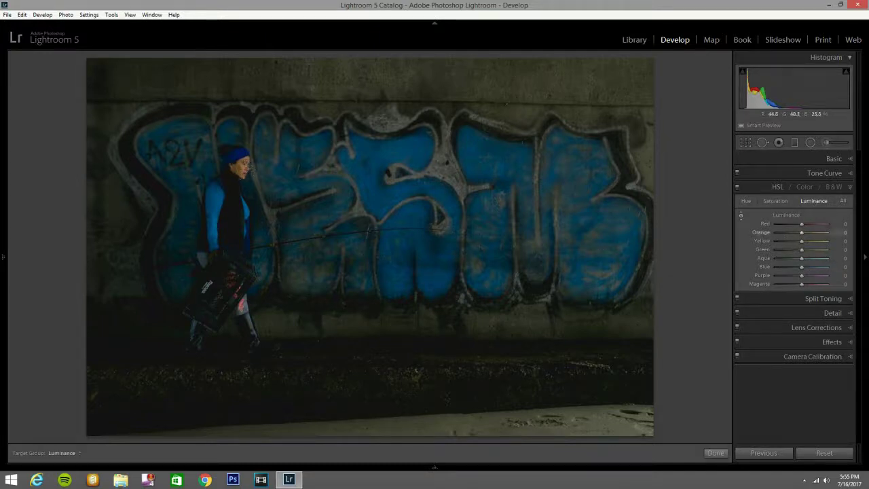
left_click_drag(242, 166, 238, 171)
left_click(743, 216)
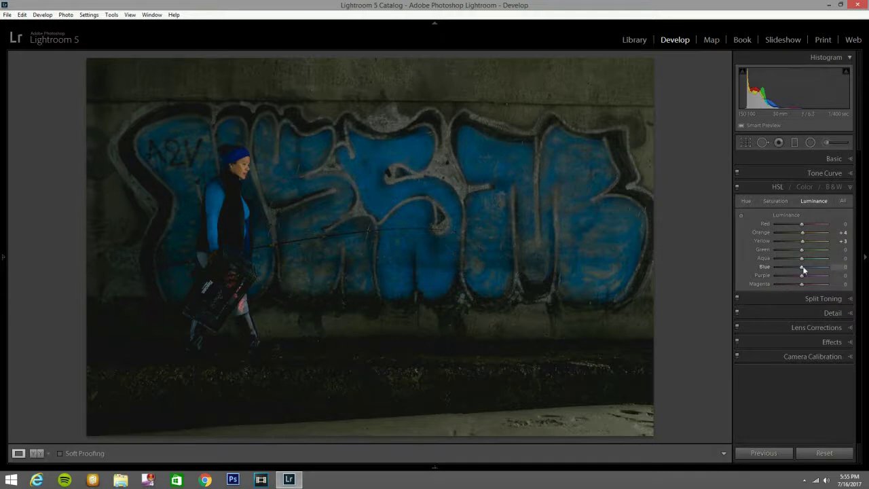
mouse_move(802, 267)
left_mouse_down()
mouse_move(816, 267)
mouse_move(806, 261)
left_mouse_up()
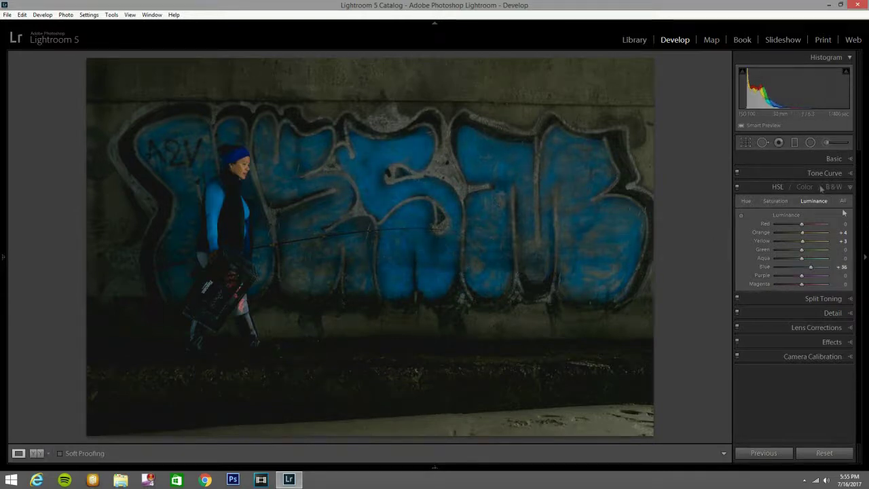
left_click(848, 187)
Review the settings of the existing brush adjustment pinned on the woman's face
left_click(827, 144)
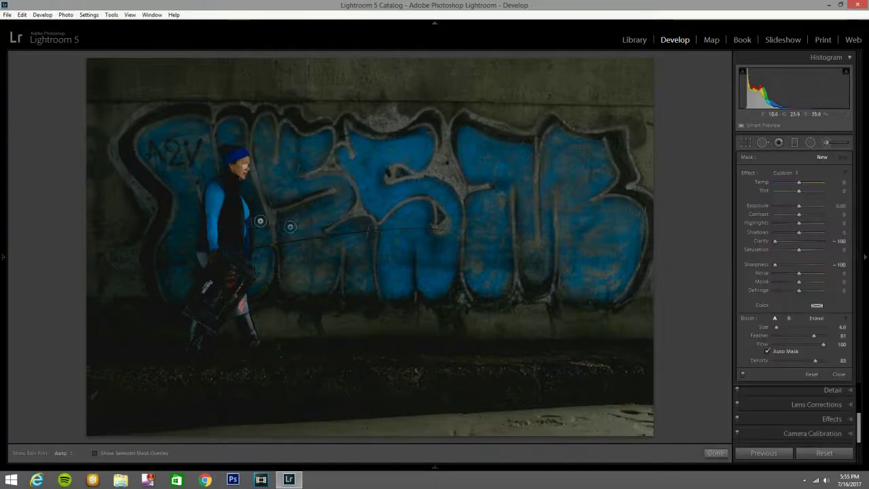
left_click(243, 166)
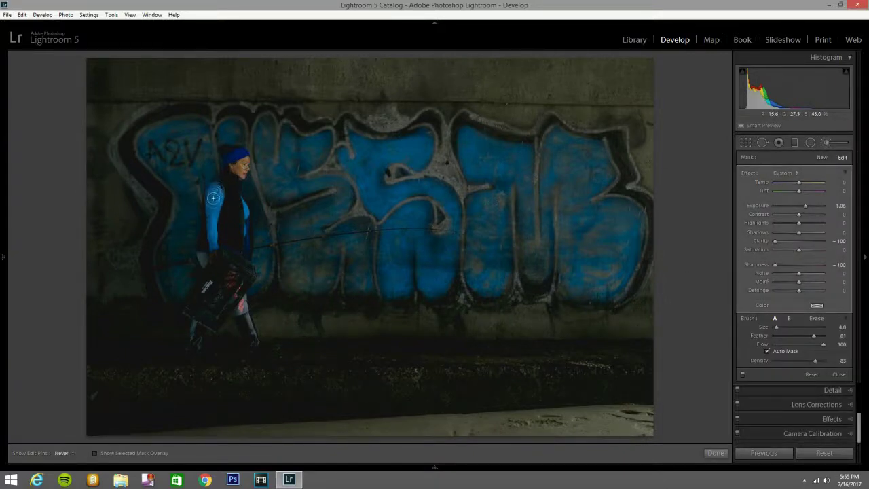
left_click(825, 142)
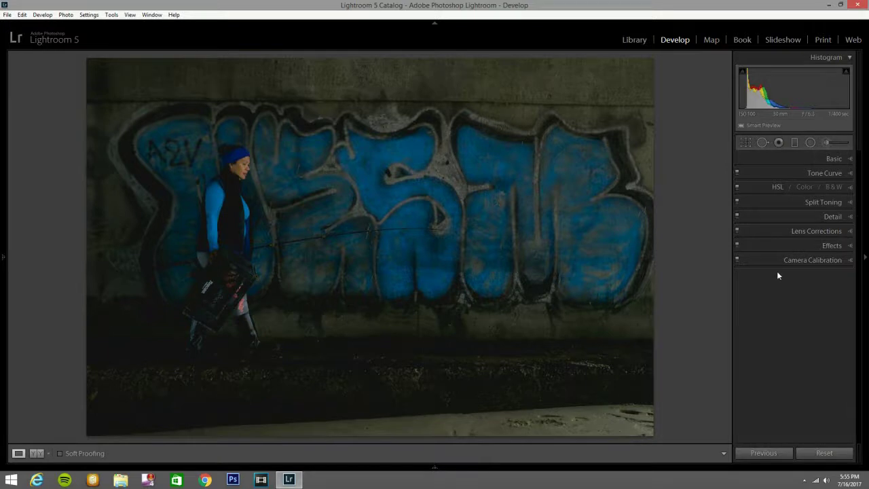
Crop the photo to a wider custom aspect, trimming the upper wall, the pale foreground strip and the edge behind the woman
left_click(746, 142)
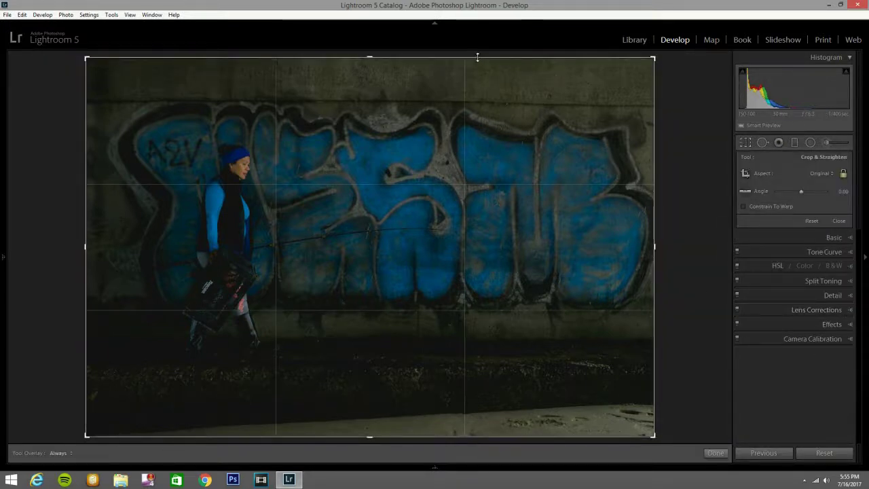
left_click_drag(474, 58, 480, 125)
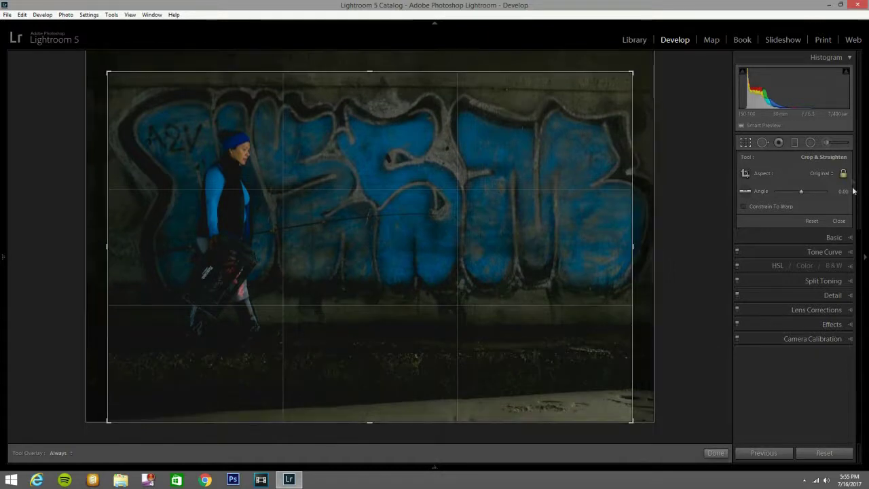
left_click_drag(582, 419, 584, 397)
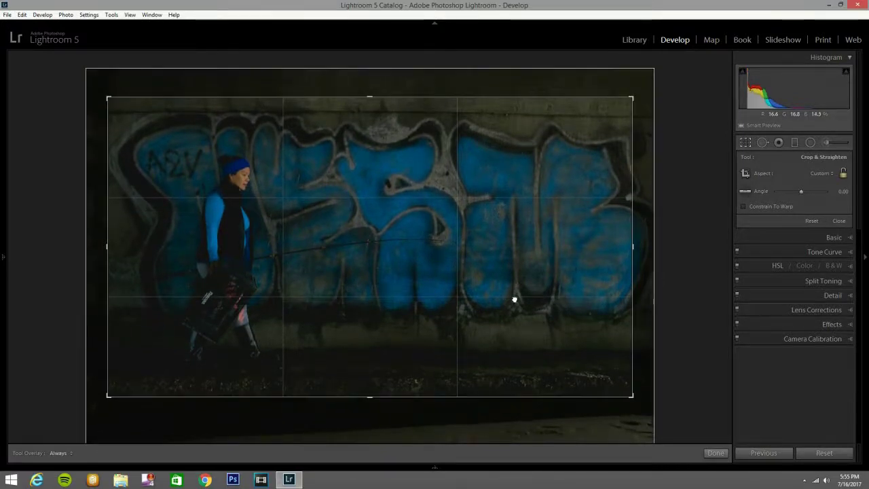
left_click_drag(635, 246, 653, 247)
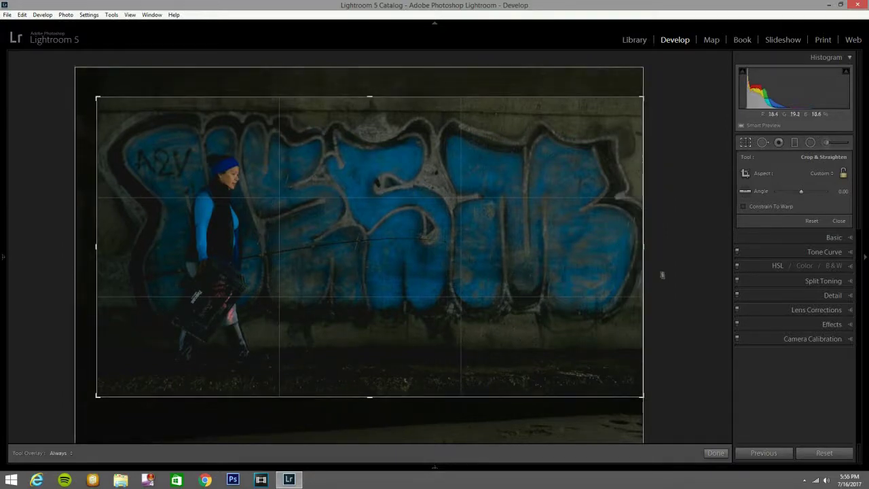
left_click(744, 142)
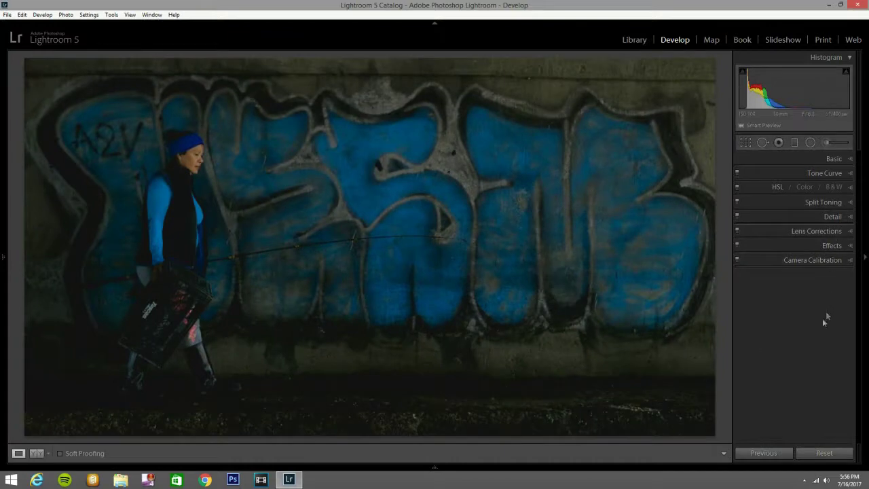
Reopen the crop and extend it slightly above the graffiti and below the woman's feet
key("r")
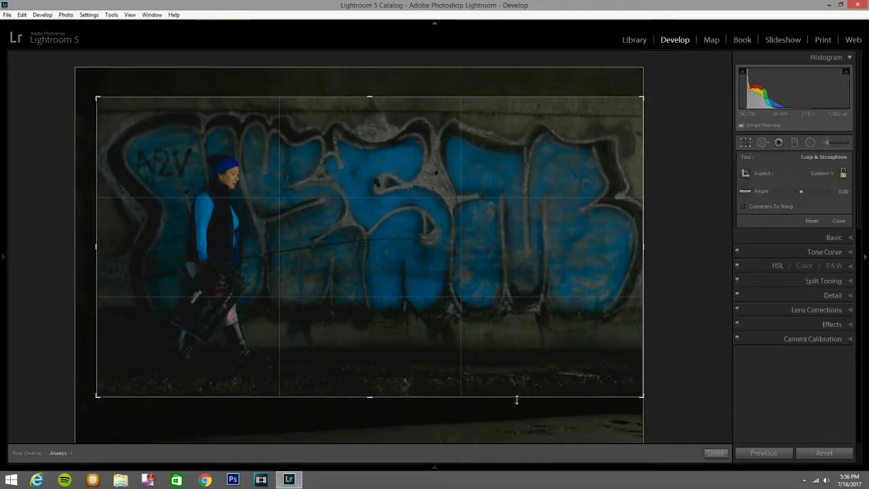
left_click_drag(516, 402, 517, 404)
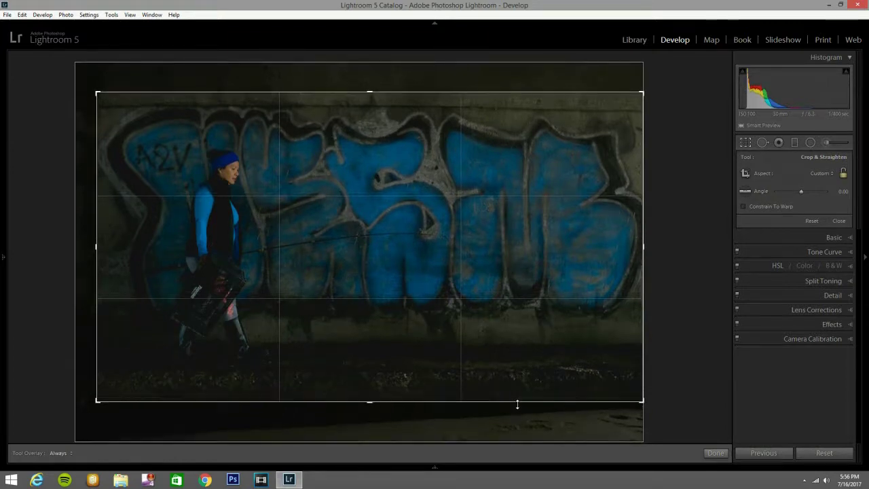
left_click_drag(405, 91, 406, 87)
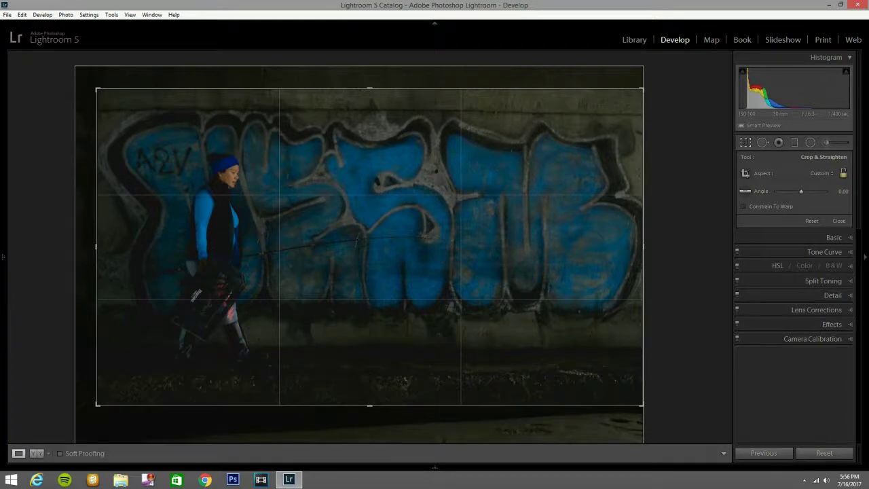
left_click(746, 142)
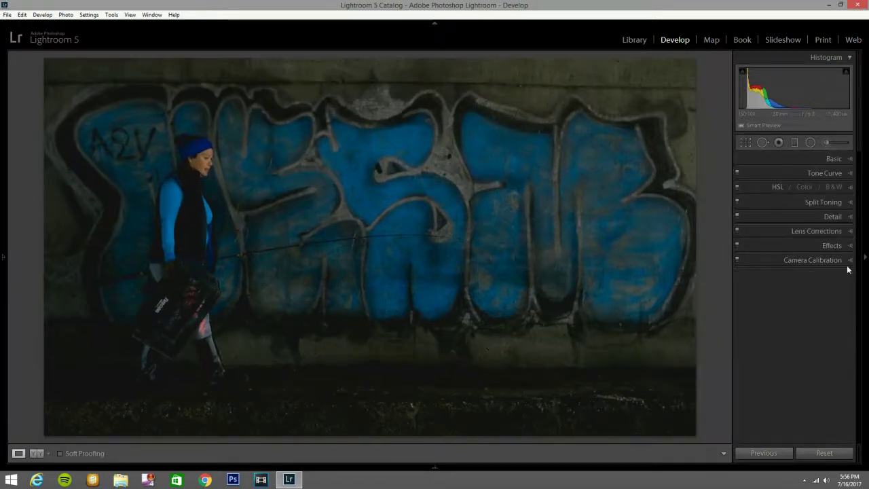
Start a new brush adjustment on the graffiti at size 15.0 and switch its effect to Exposure at -0.60
left_click(853, 159)
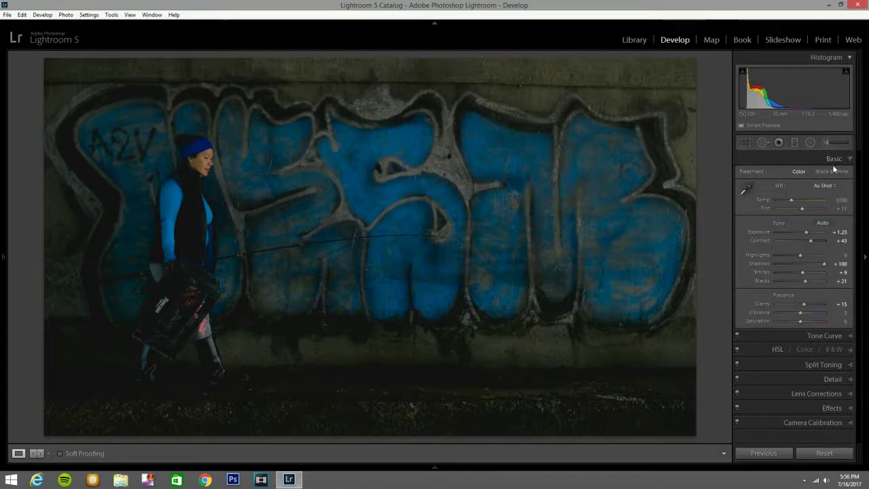
left_click(826, 142)
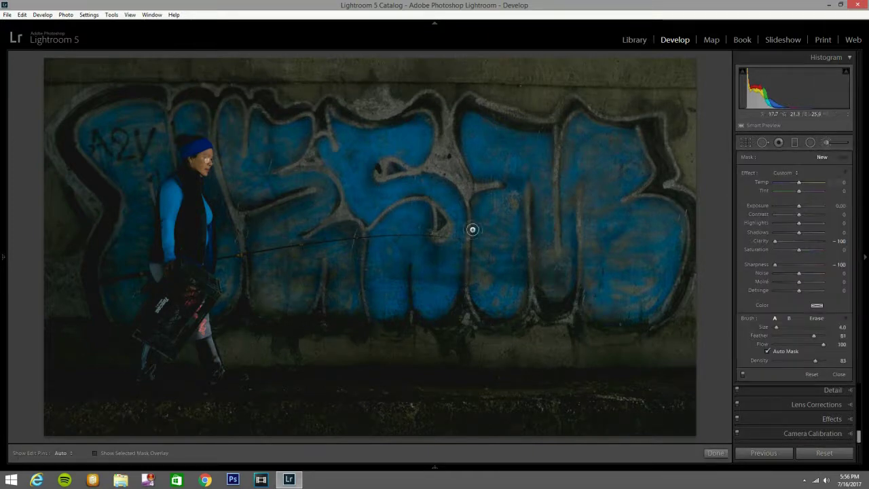
scroll(457, 140, "up", 3)
key("h")
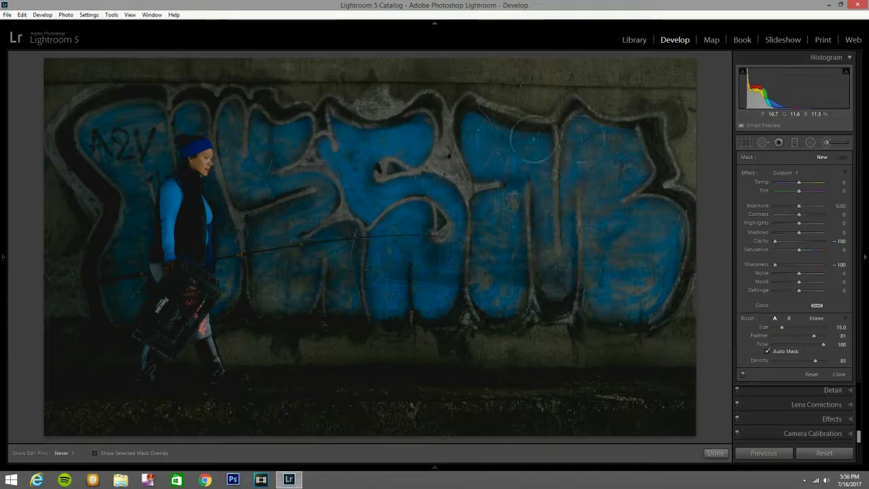
mouse_move(468, 127)
left_mouse_down()
mouse_move(485, 125)
mouse_move(462, 175)
mouse_move(524, 168)
left_mouse_up()
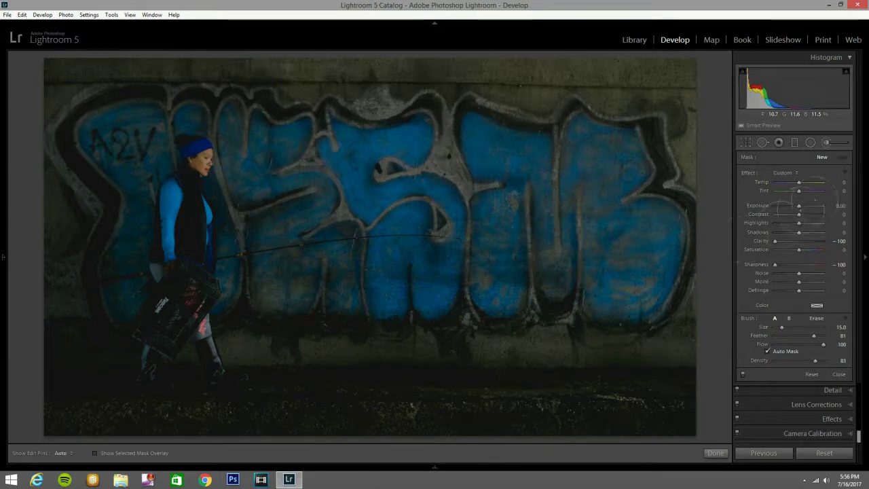
key("h")
left_click(784, 173)
left_click(643, 47)
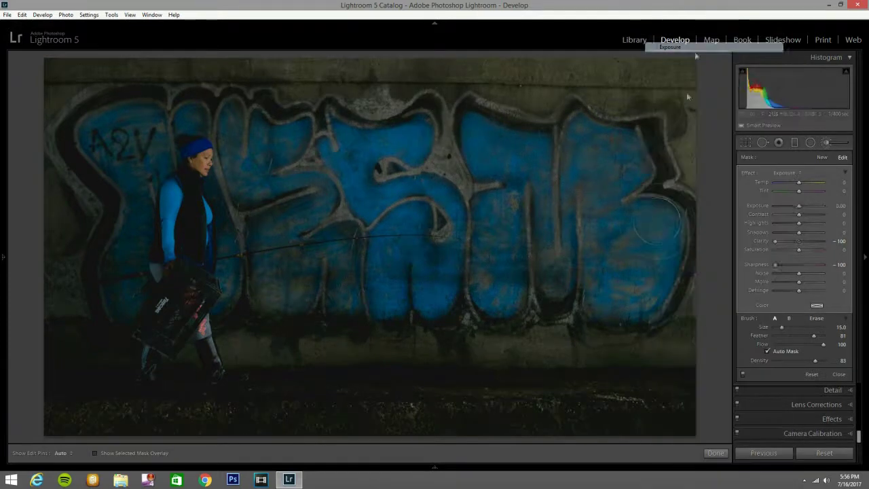
Paint the brush mask over the whole wall and ground around the woman, with the mask overlay shown
key("h")
mouse_move(501, 268)
left_mouse_down()
mouse_move(460, 244)
mouse_move(385, 298)
mouse_move(296, 291)
mouse_move(269, 116)
mouse_move(380, 110)
mouse_move(414, 83)
mouse_move(354, 81)
mouse_move(529, 72)
mouse_move(566, 77)
left_mouse_up()
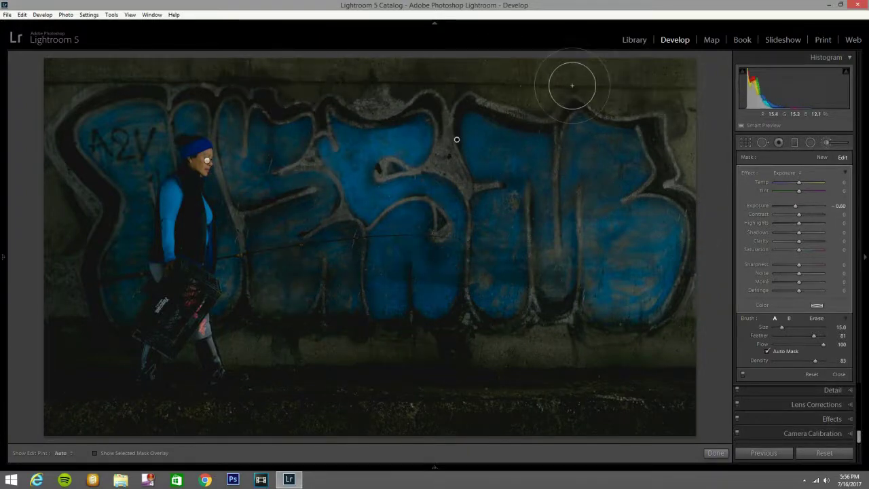
key("o")
key("h")
key("h")
mouse_move(434, 156)
left_mouse_down()
mouse_move(381, 176)
mouse_move(350, 222)
left_mouse_up()
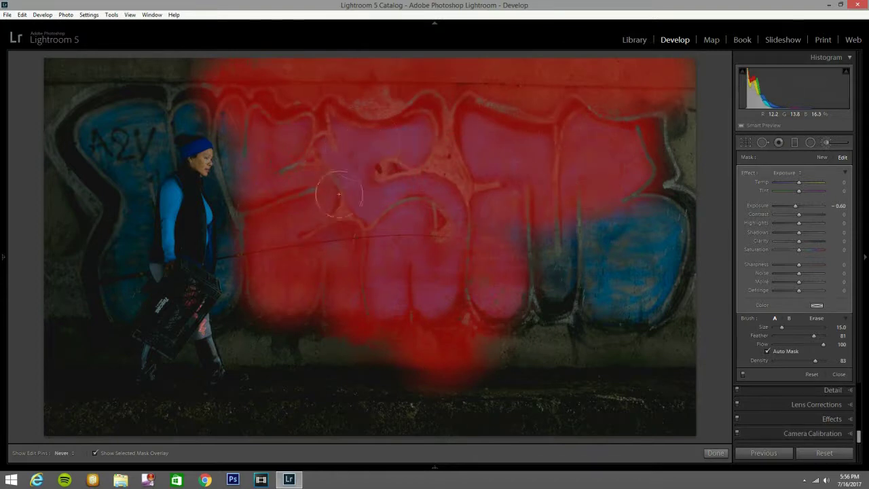
mouse_move(669, 97)
left_mouse_down()
mouse_move(643, 255)
mouse_move(605, 289)
mouse_move(631, 245)
mouse_move(603, 318)
mouse_move(455, 219)
mouse_move(483, 239)
mouse_move(609, 265)
mouse_move(591, 296)
mouse_move(513, 247)
mouse_move(537, 176)
mouse_move(532, 183)
mouse_move(533, 213)
mouse_move(655, 234)
mouse_move(664, 145)
mouse_move(681, 153)
mouse_move(677, 402)
mouse_move(458, 388)
mouse_move(424, 412)
mouse_move(322, 405)
mouse_move(275, 366)
mouse_move(262, 331)
mouse_move(260, 151)
mouse_move(267, 272)
mouse_move(353, 296)
mouse_move(375, 351)
mouse_move(349, 344)
mouse_move(320, 421)
mouse_move(206, 425)
mouse_move(57, 408)
mouse_move(69, 370)
mouse_move(55, 157)
mouse_move(34, 151)
mouse_move(74, 357)
mouse_move(96, 62)
mouse_move(99, 82)
mouse_move(218, 83)
mouse_move(147, 114)
mouse_move(137, 139)
mouse_move(191, 94)
mouse_move(127, 157)
mouse_move(126, 268)
mouse_move(140, 228)
mouse_move(121, 306)
mouse_move(115, 114)
mouse_move(200, 85)
left_mouse_up()
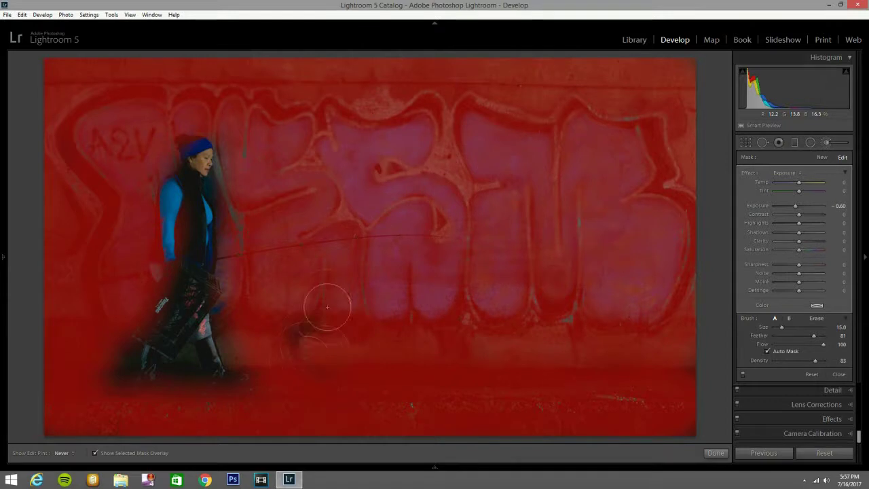
Erase the mask from the woman's body, bag and legs with a size 10.0 erasing brush
key("h")
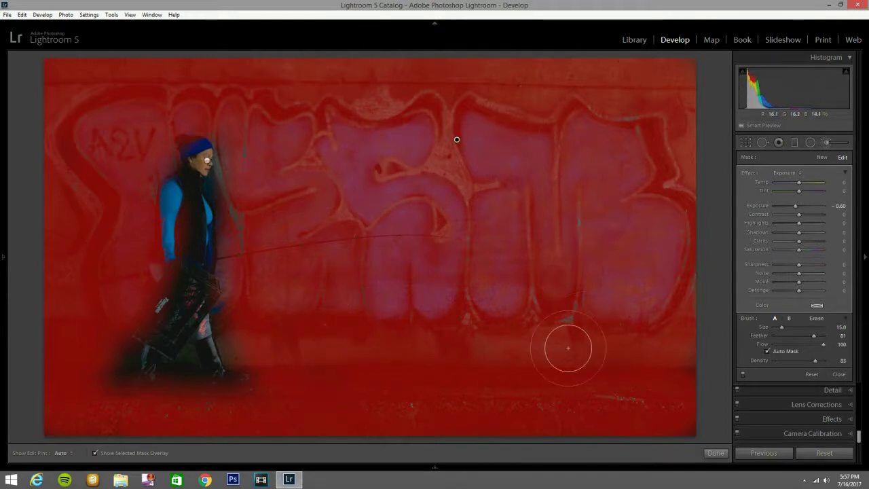
key("alt")
key("h")
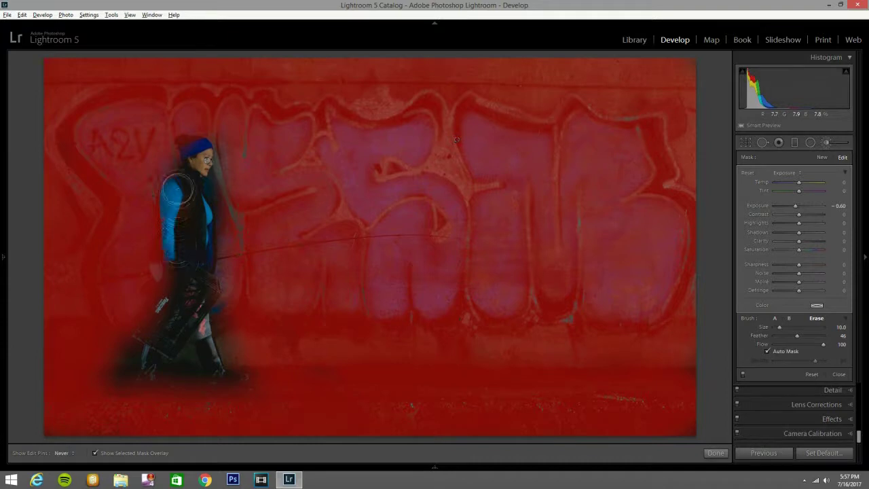
mouse_move(166, 219)
left_mouse_down()
mouse_move(173, 274)
mouse_move(160, 257)
mouse_move(159, 209)
mouse_move(196, 142)
mouse_move(201, 170)
mouse_move(173, 223)
mouse_move(181, 183)
mouse_move(172, 198)
mouse_move(195, 280)
mouse_move(188, 303)
mouse_move(158, 329)
mouse_move(156, 286)
mouse_move(158, 339)
mouse_move(143, 380)
mouse_move(243, 381)
left_mouse_up()
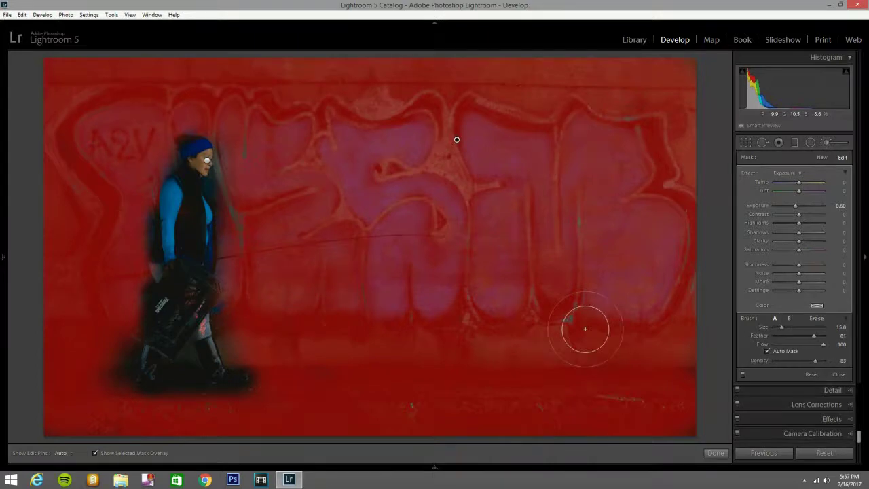
Hide the mask overlay and set the background brush adjustment to exposure 0.30, contrast 72 and clarity 100
key("o")
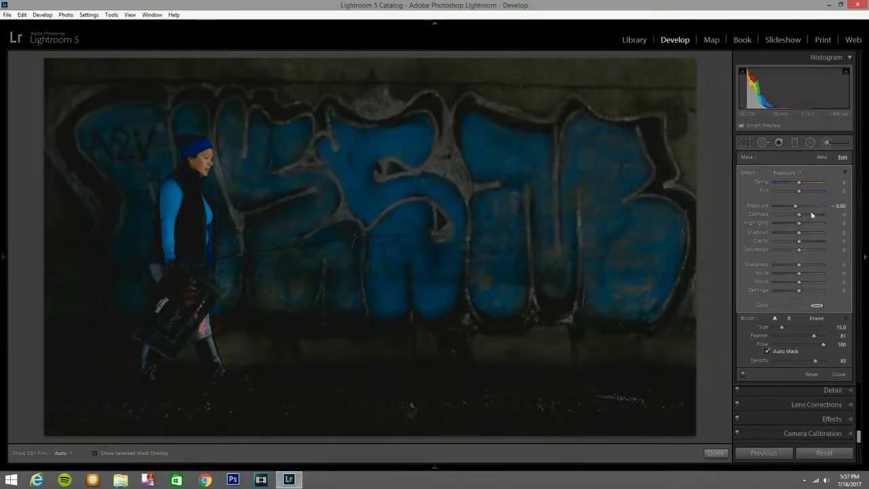
double_click(766, 205)
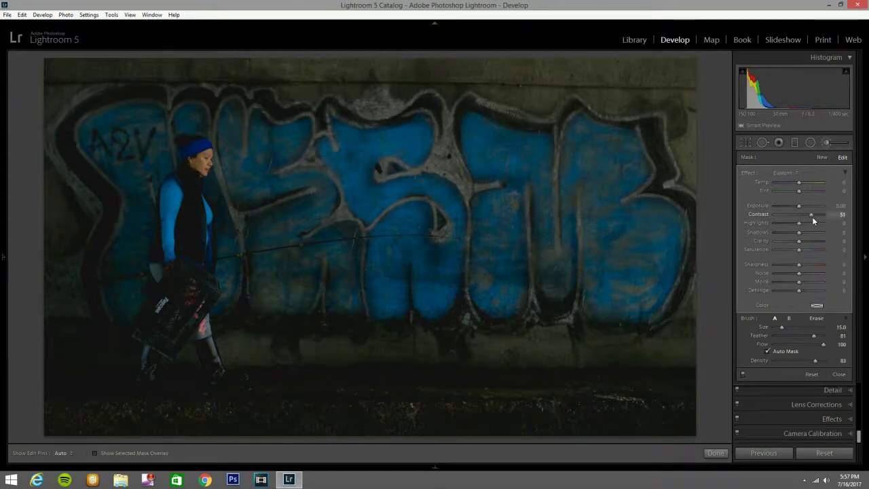
left_click_drag(799, 205, 799, 204)
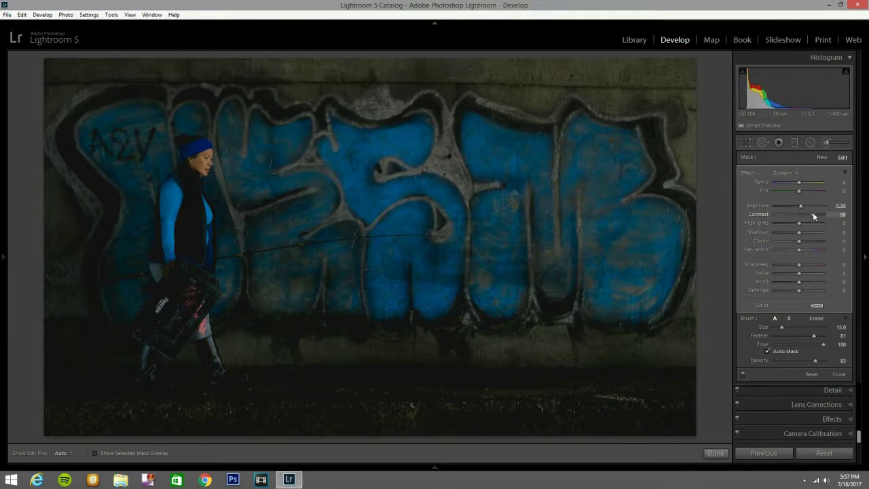
left_click_drag(815, 215, 816, 244)
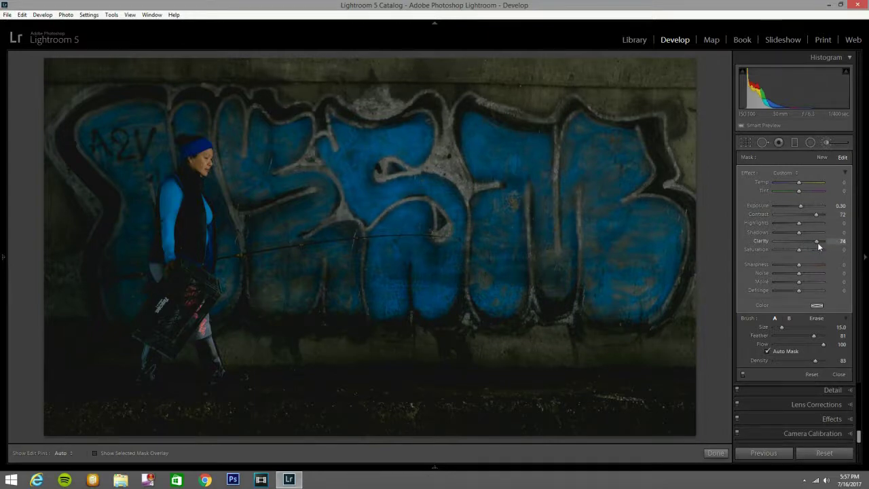
left_click_drag(817, 242, 842, 241)
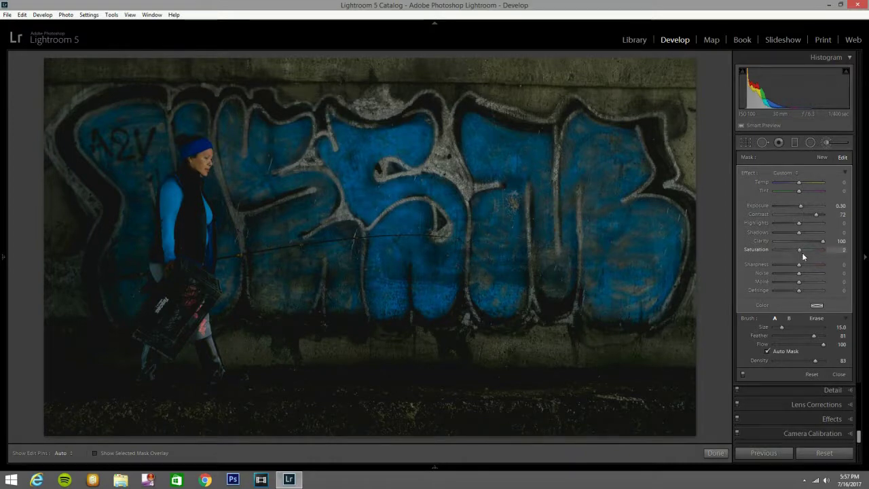
left_click_drag(803, 253, 804, 254)
left_click(826, 142)
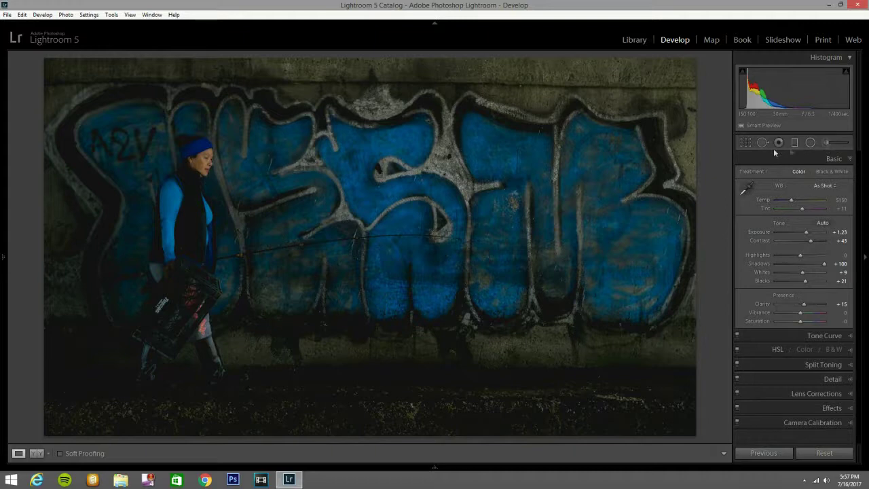
Start a graduated filter with the Exposure effect, setting exposure to -0.83 and clarity to 19
left_click(795, 144)
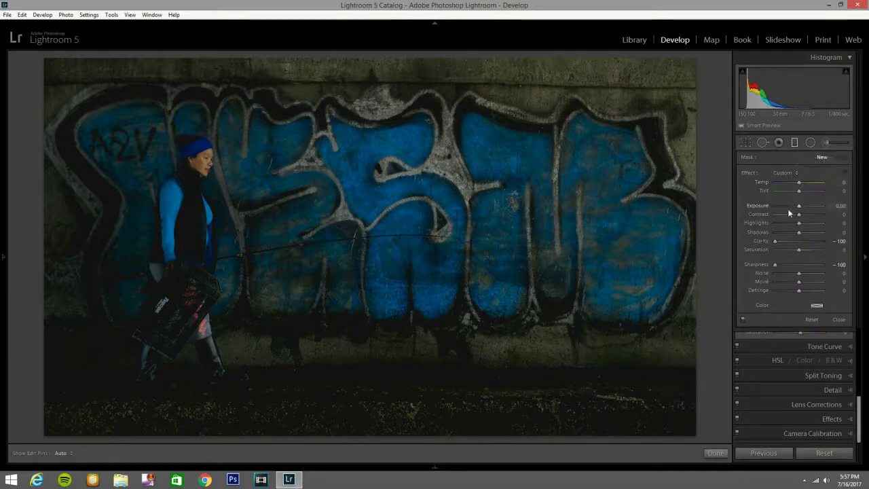
left_click(784, 173)
left_click(664, 47)
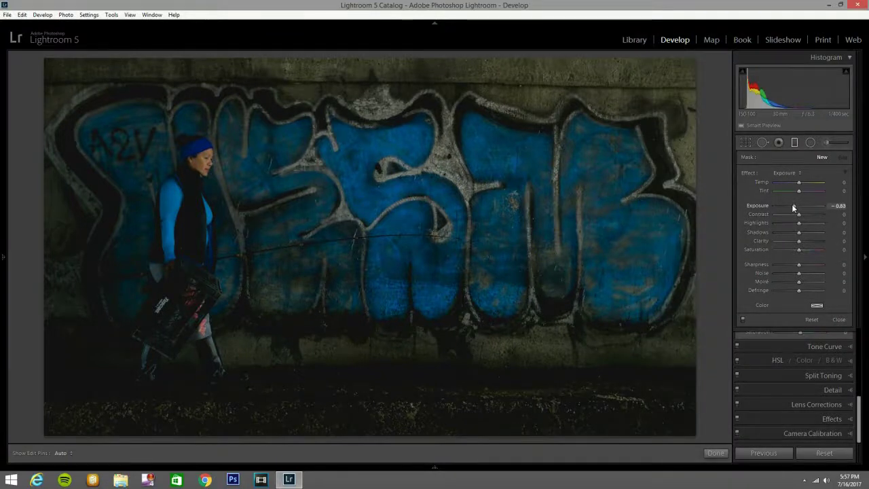
left_click_drag(797, 242, 802, 246)
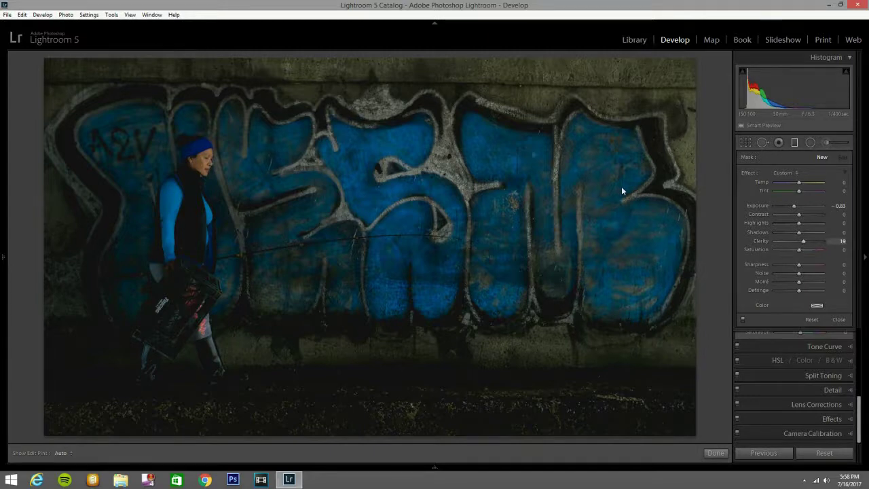
Draw one gradient from the photo's top edge into the upper graffiti and another from its bottom edge up to the woman's lower legs
left_click_drag(396, 62, 397, 164)
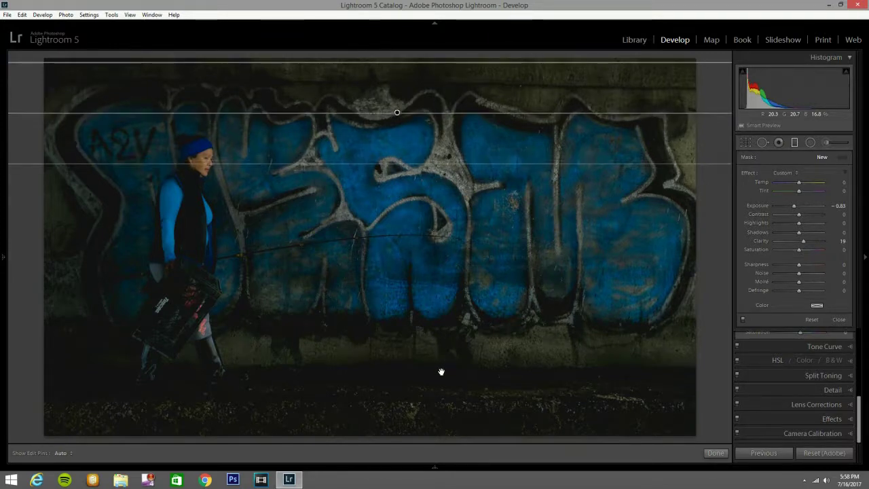
left_click_drag(402, 438, 402, 348)
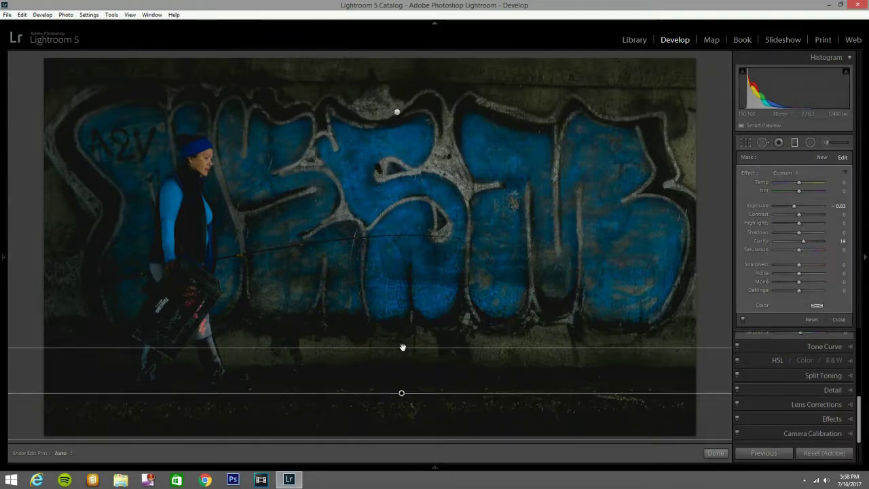
left_click(794, 142)
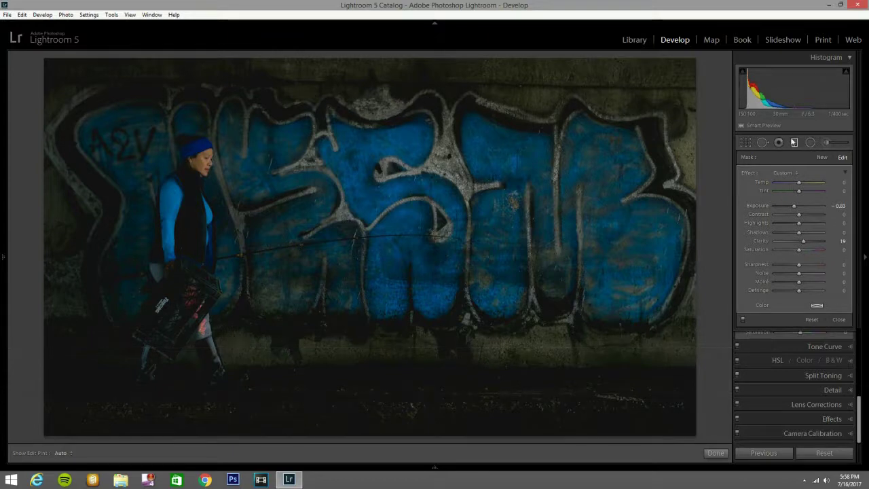
left_click(795, 142)
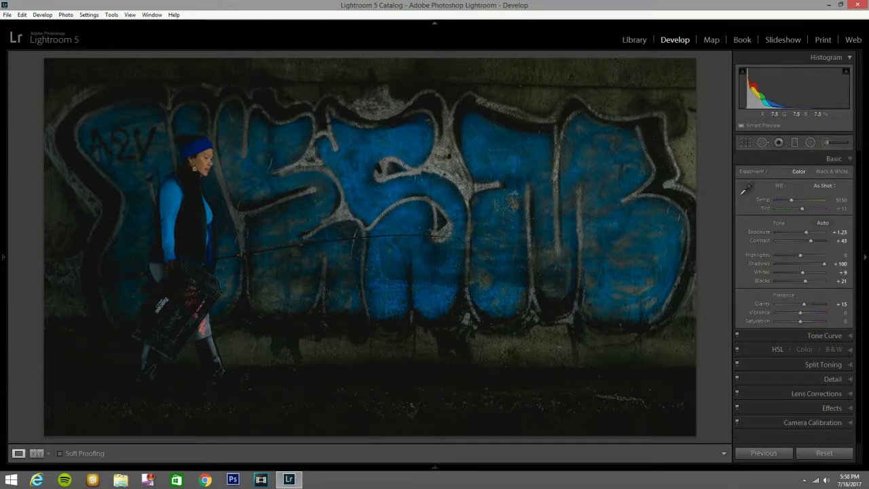
Brush a new adjustment with exposure 0.98 and clarity 19 over the middle and right graffiti letters and the wall beneath, using size 13.0
left_click(824, 142)
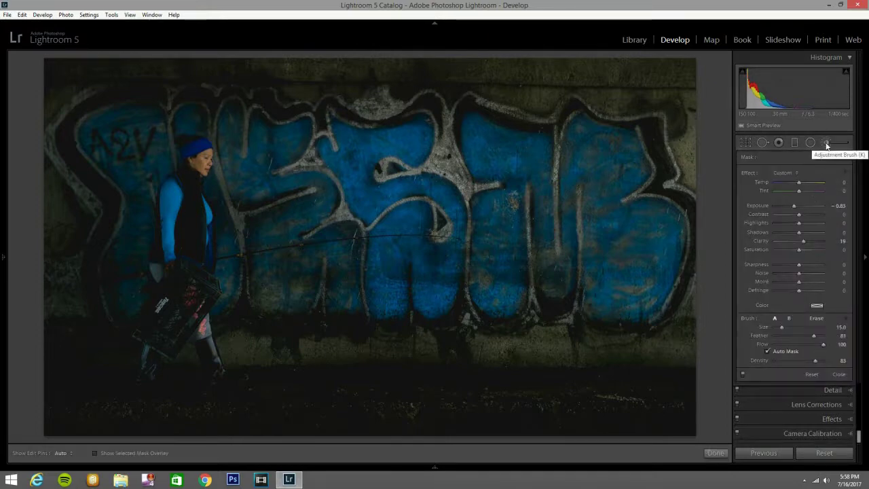
left_click_drag(794, 205, 795, 206)
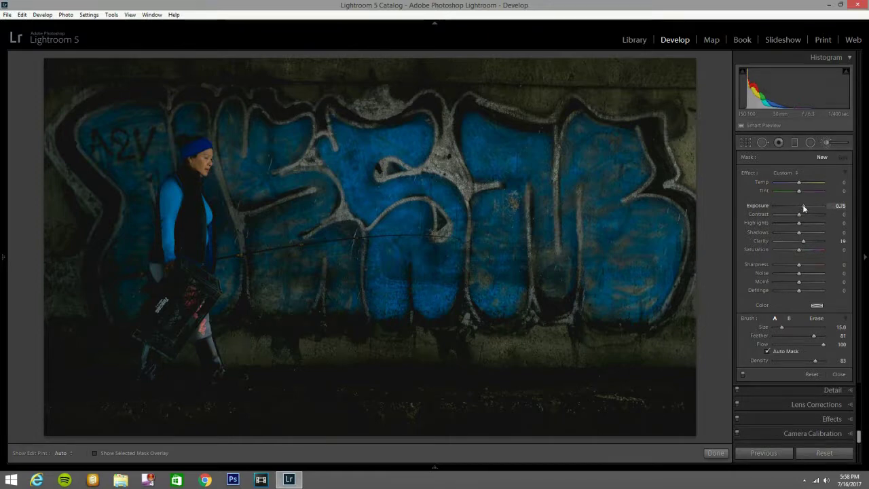
left_click_drag(803, 207, 805, 206)
mouse_move(509, 295)
left_mouse_down()
mouse_move(508, 281)
mouse_move(481, 300)
left_mouse_up()
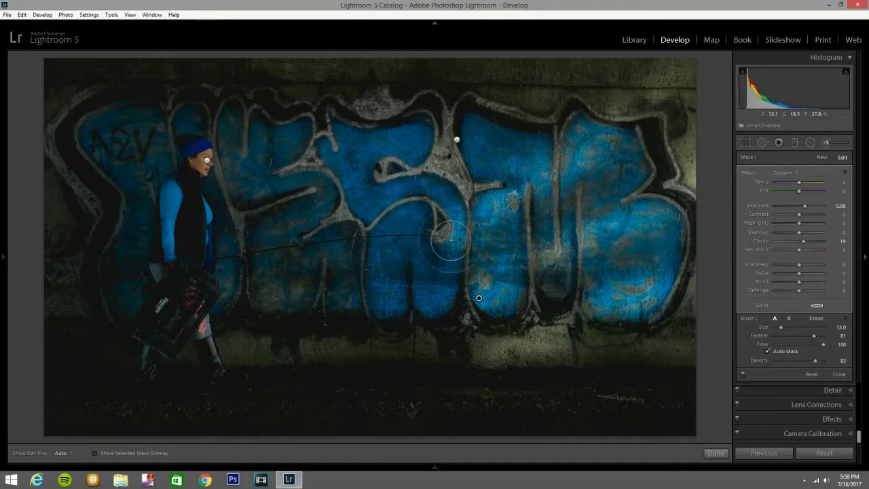
key("h")
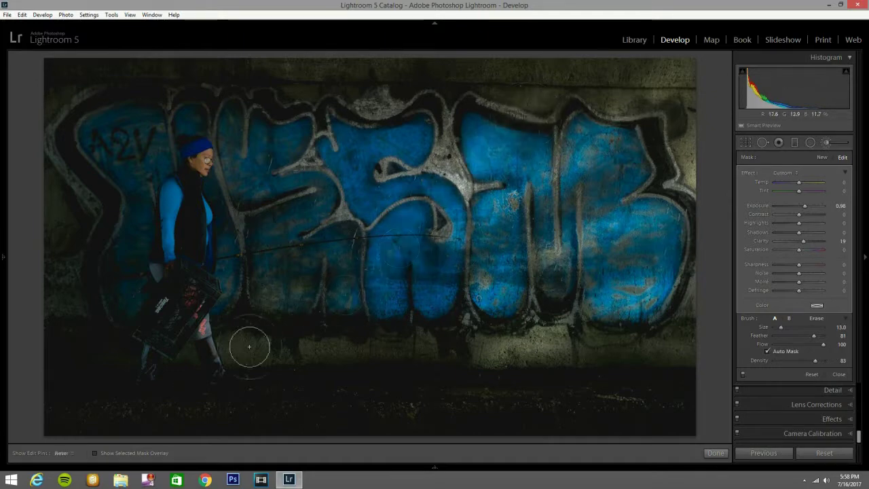
key("h")
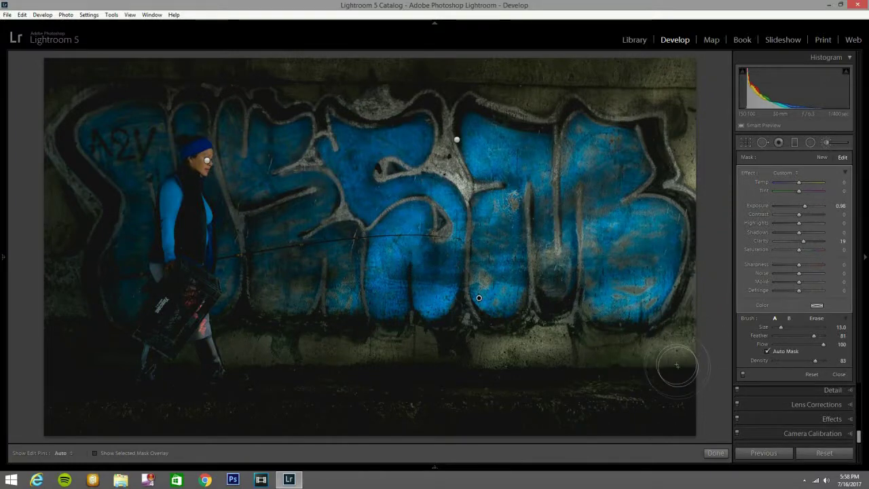
left_click(826, 142)
Add a tall radial filter around the woman, widen it past her sides, and set exposure to 1.15 with increased clarity
left_click(197, 166)
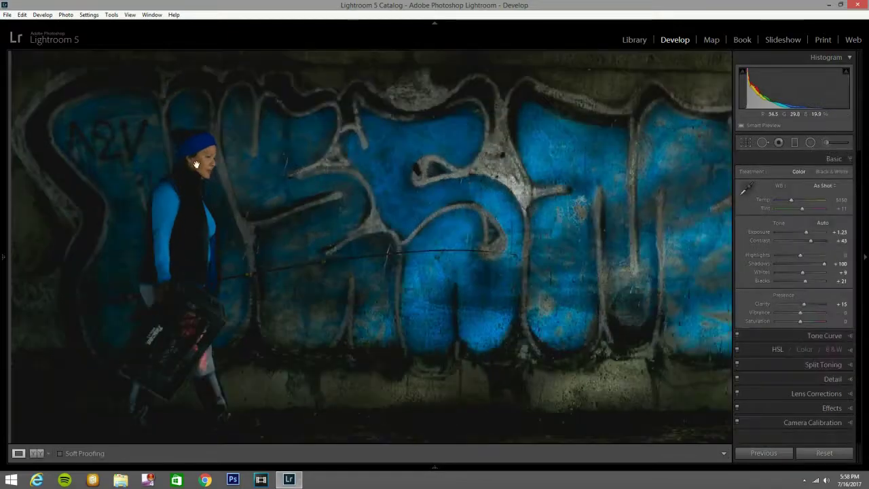
left_click(201, 166)
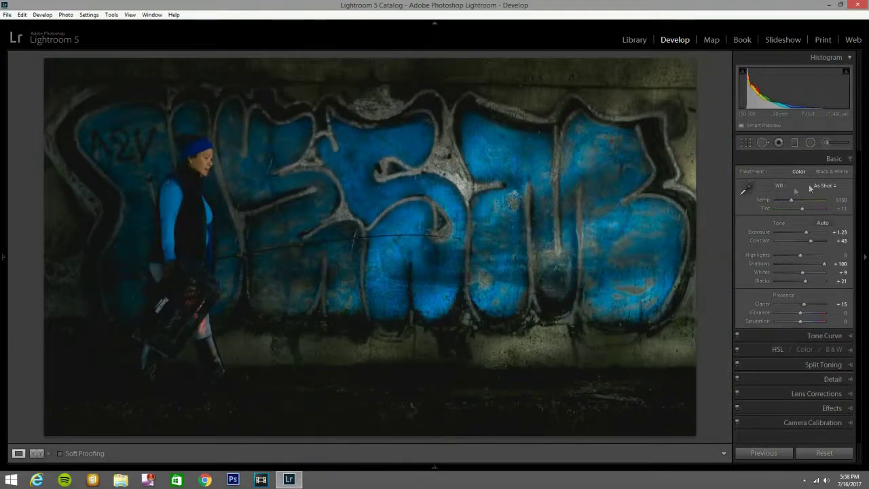
left_click(810, 142)
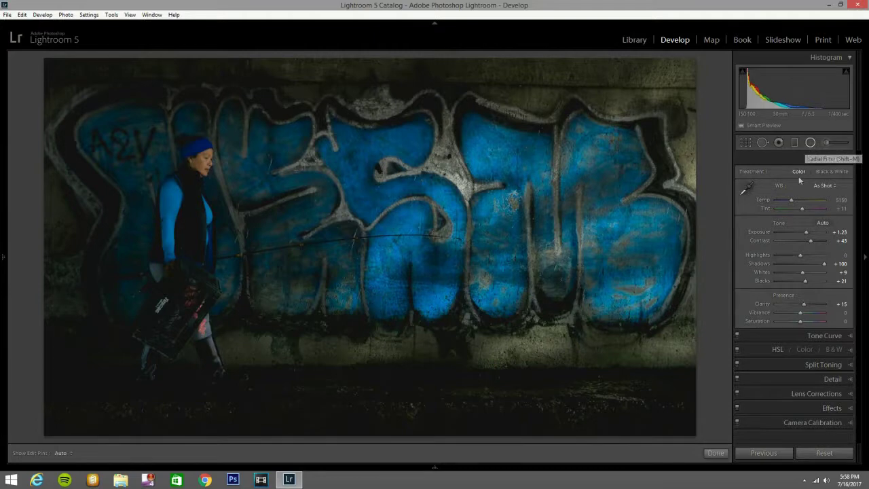
left_click_drag(173, 252, 243, 280)
left_click_drag(197, 167, 193, 249)
left_click_drag(193, 123, 193, 69)
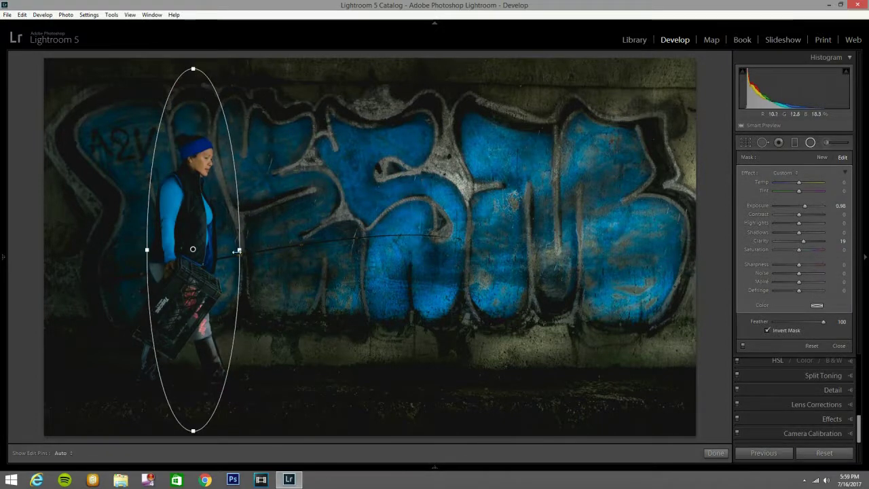
left_click_drag(255, 251, 282, 251)
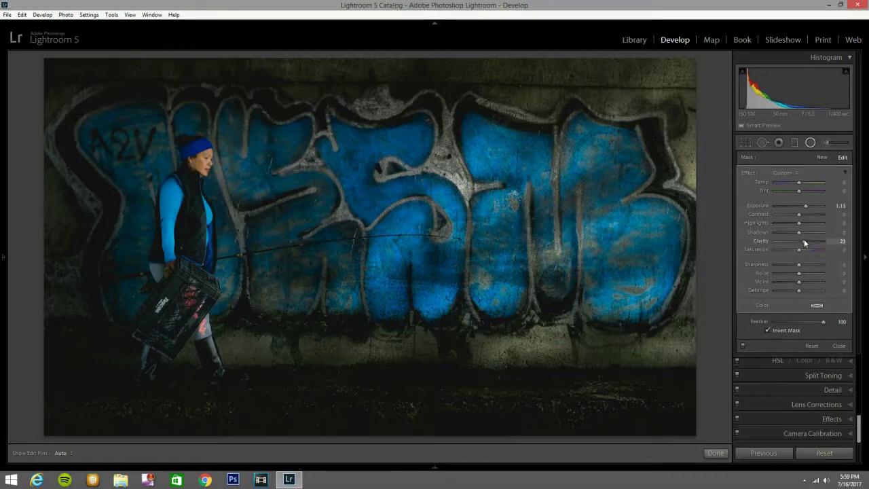
left_click_drag(806, 242, 807, 242)
left_click(811, 143)
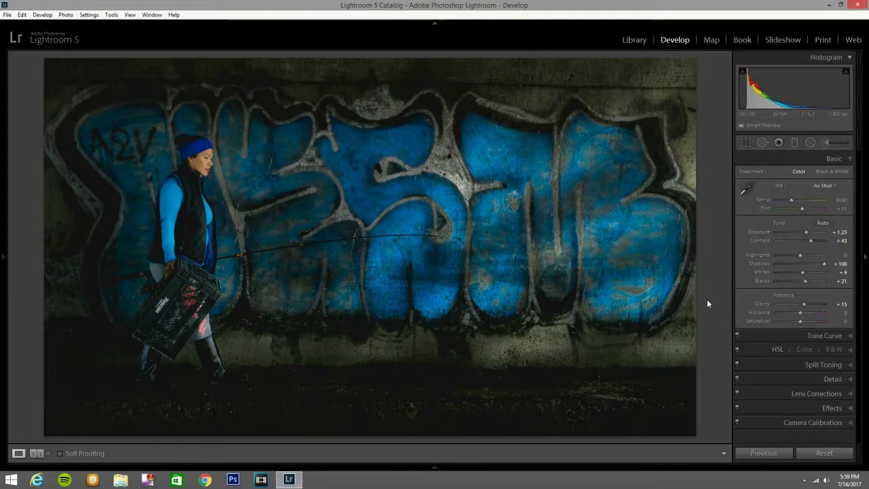
Compare the before and after versions side by side with the interface blacked out
key("y")
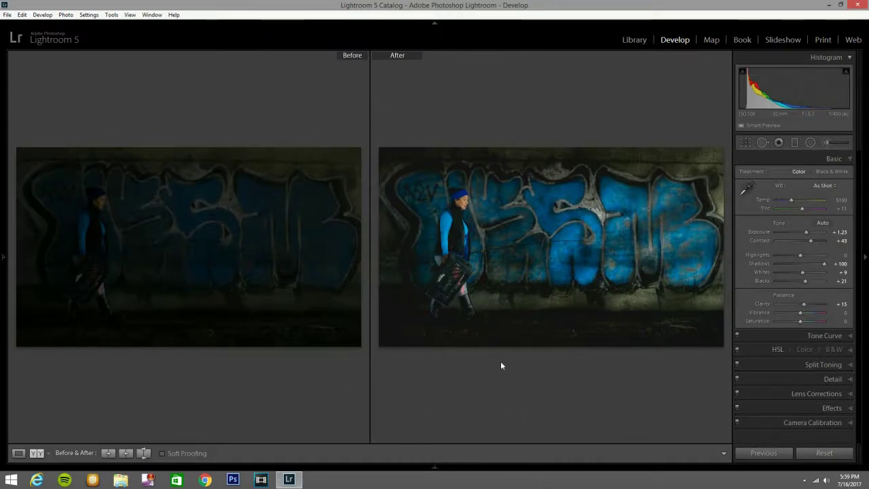
key("l")
key("l")
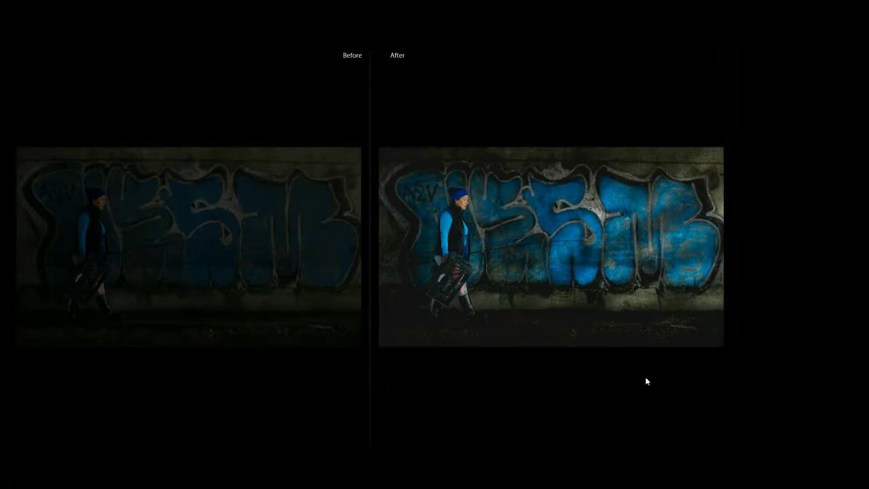
key("y")
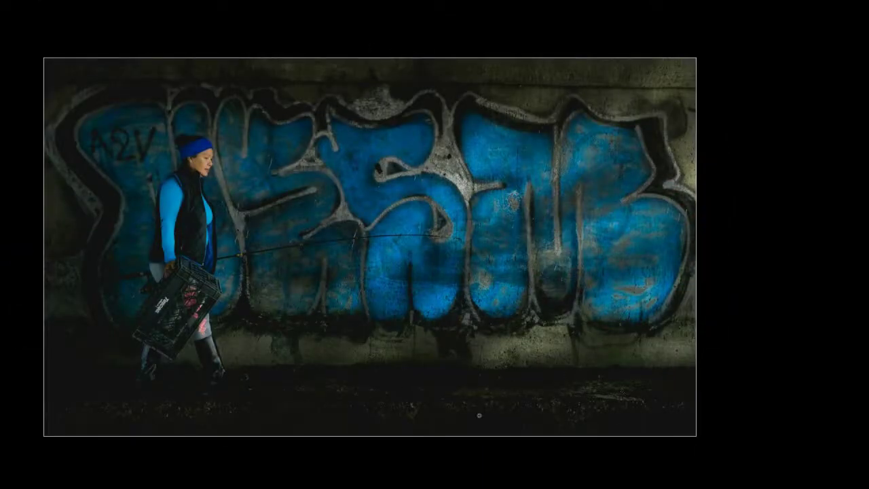
key("y")
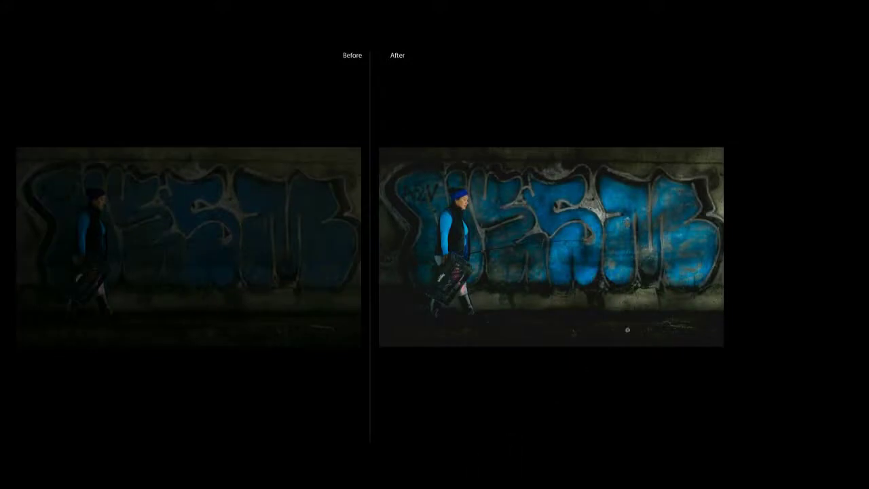
key("l")
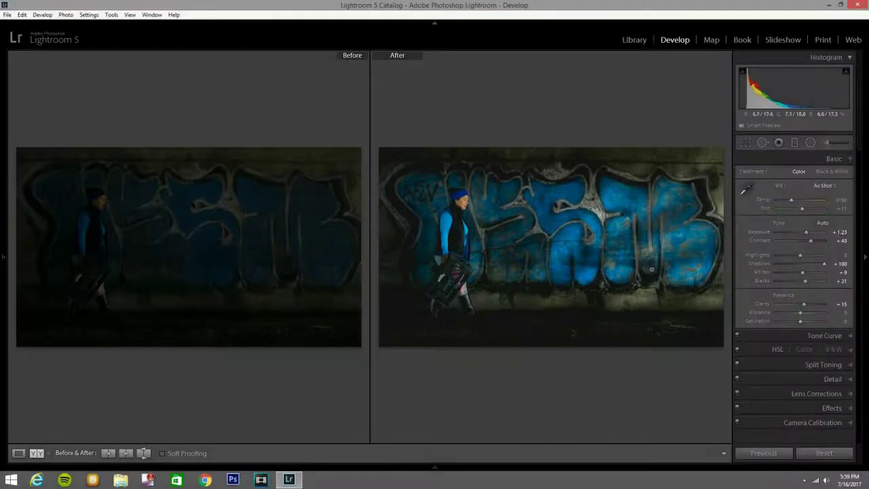
key("y")
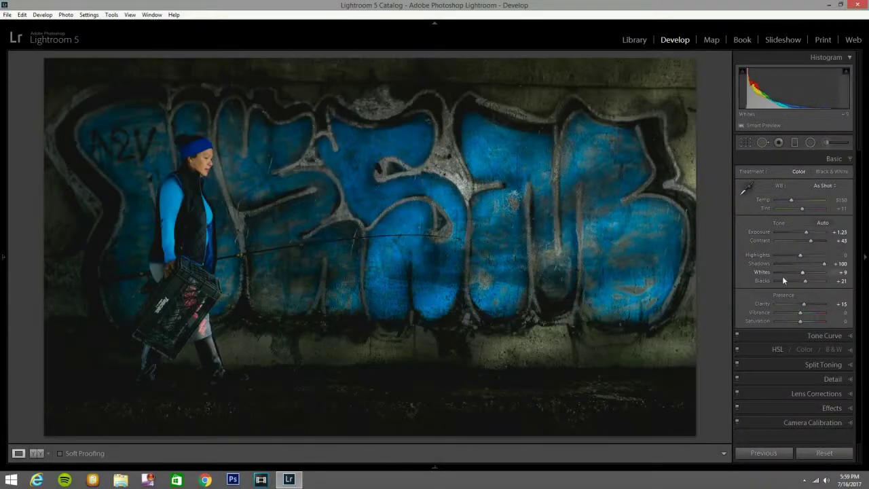
Paint the left graffiti letters around the woman with a new brush adjustment at temperature -58 and clarity 0, reducing the brush to size 8.0
left_click(828, 143)
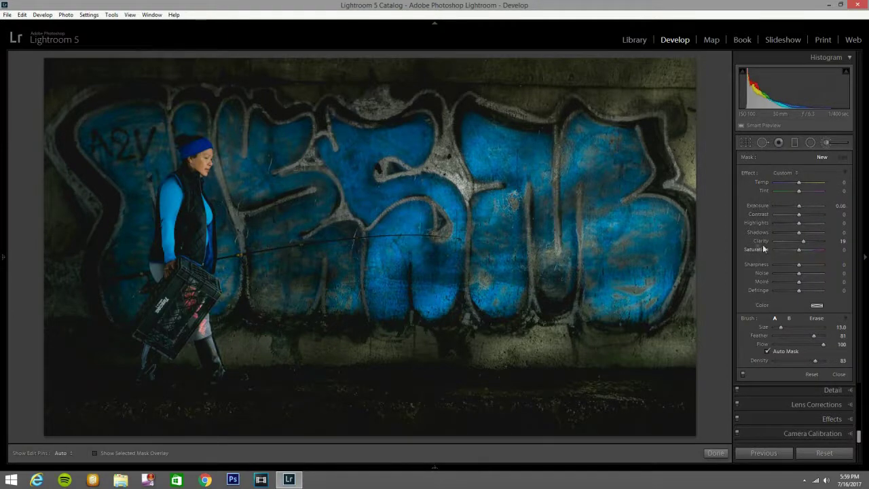
double_click(755, 240)
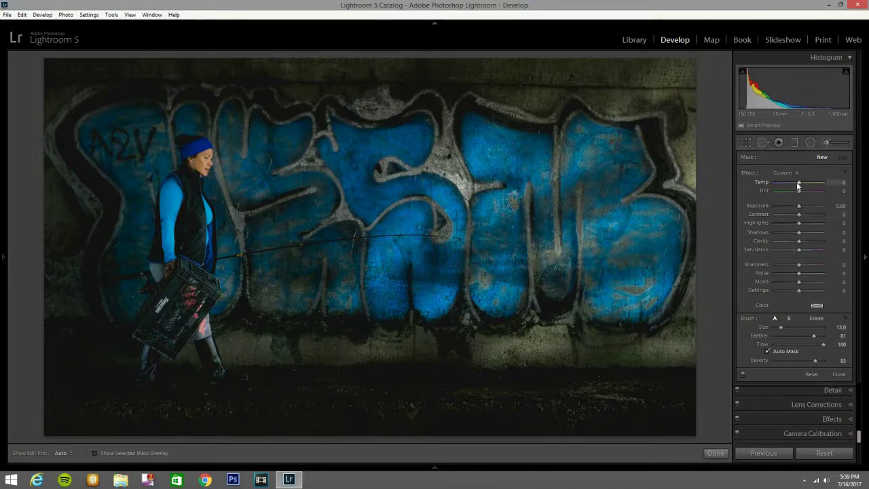
left_click_drag(794, 181, 782, 184)
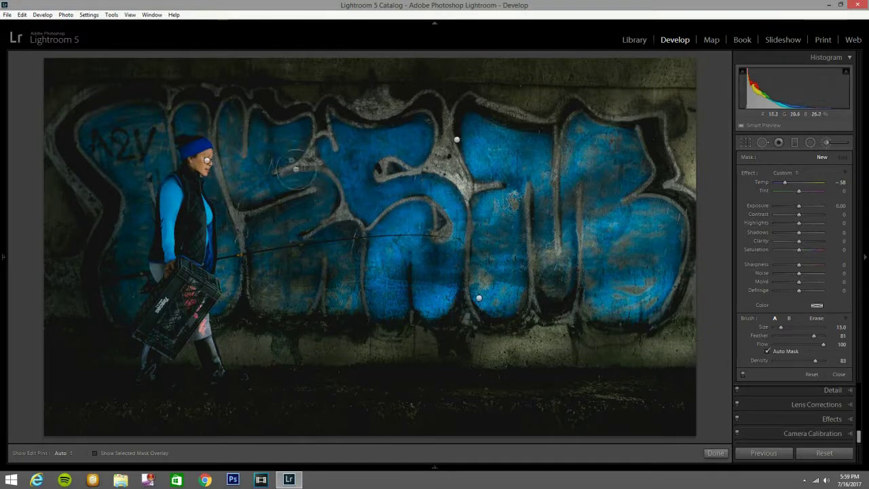
mouse_move(284, 138)
left_mouse_down()
mouse_move(255, 175)
mouse_move(234, 128)
mouse_move(243, 183)
mouse_move(283, 178)
mouse_move(338, 212)
left_mouse_up()
scroll(273, 229, "down", 5)
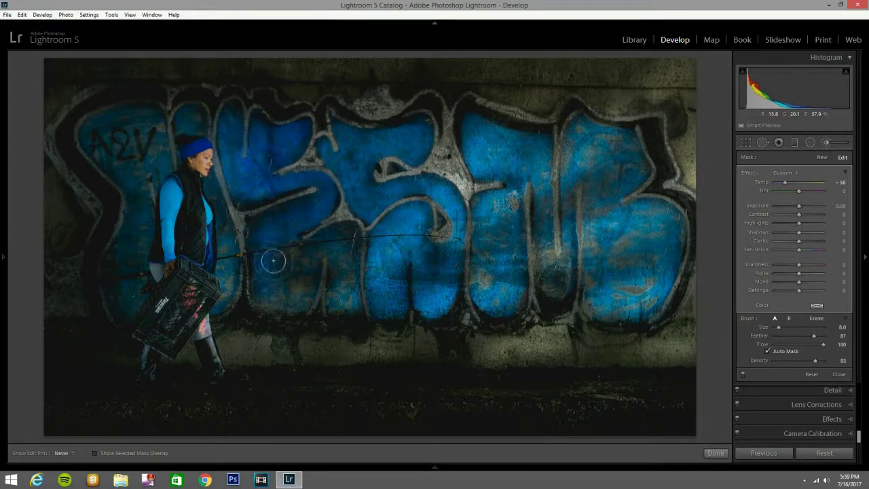
mouse_move(294, 294)
left_mouse_down()
mouse_move(307, 256)
mouse_move(330, 243)
mouse_move(346, 295)
mouse_move(352, 262)
mouse_move(332, 238)
mouse_move(139, 131)
mouse_move(147, 128)
mouse_move(112, 155)
mouse_move(122, 164)
mouse_move(101, 127)
mouse_move(130, 128)
mouse_move(148, 161)
mouse_move(150, 138)
mouse_move(134, 123)
mouse_move(109, 131)
mouse_move(135, 212)
mouse_move(129, 314)
left_mouse_up()
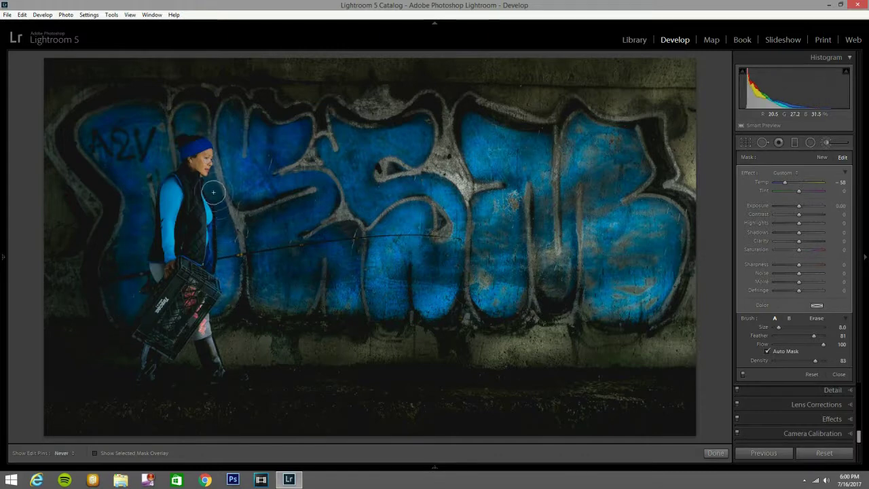
Continue painting the temperature -58 adjustment over the middle and right graffiti letters with the size 8.0 brush
key("h")
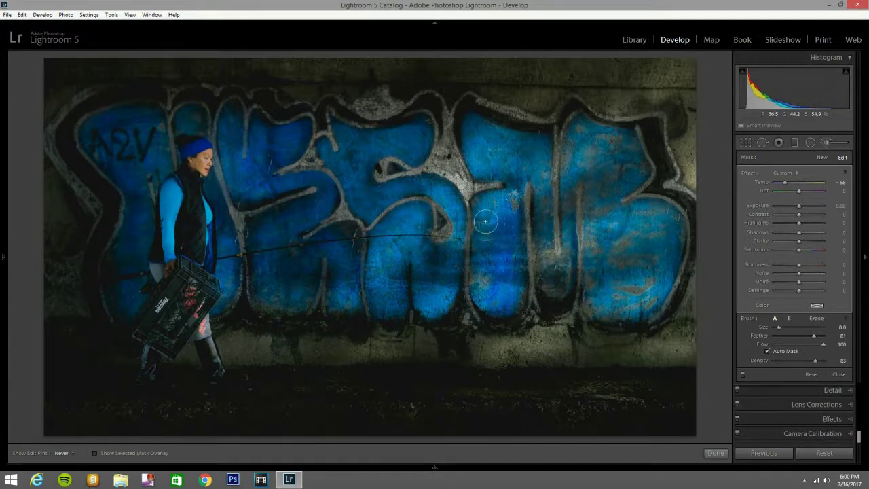
key("h")
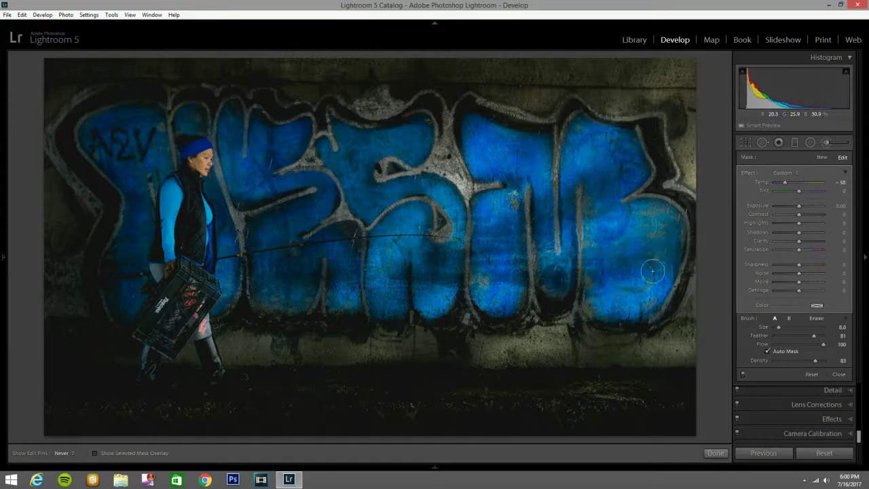
key("h")
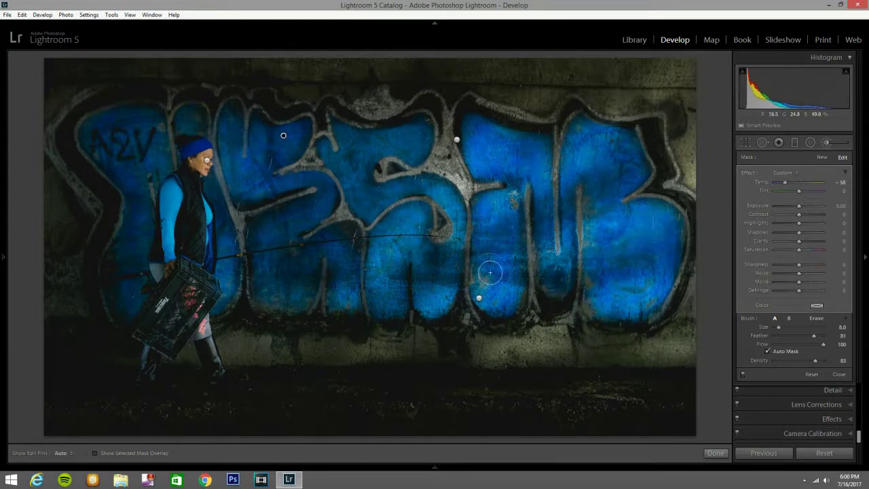
key("h")
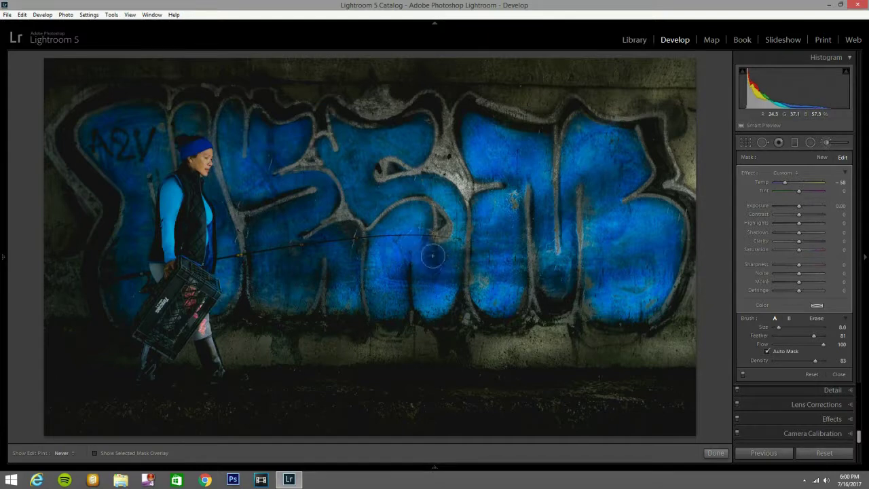
Show the mask overlay, reduce the brush to size 5.0, and paint the missed lower area of the middle letters
key("h")
key("o")
key("bracketleft")
key("bracketleft")
key("bracketleft")
mouse_move(379, 248)
left_mouse_down()
mouse_move(378, 295)
mouse_move(395, 302)
left_mouse_up()
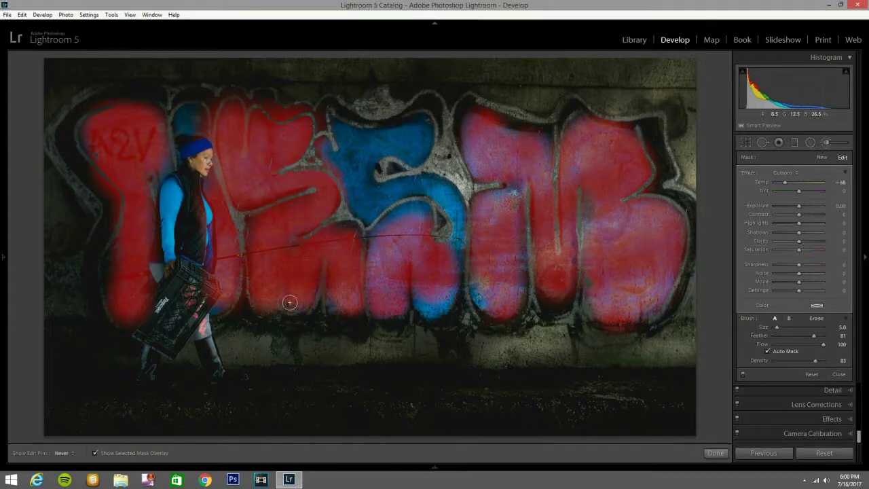
Fill remaining mask gaps above the woman's head, in the upper middle letter, and along the lower letter edges
key("h")
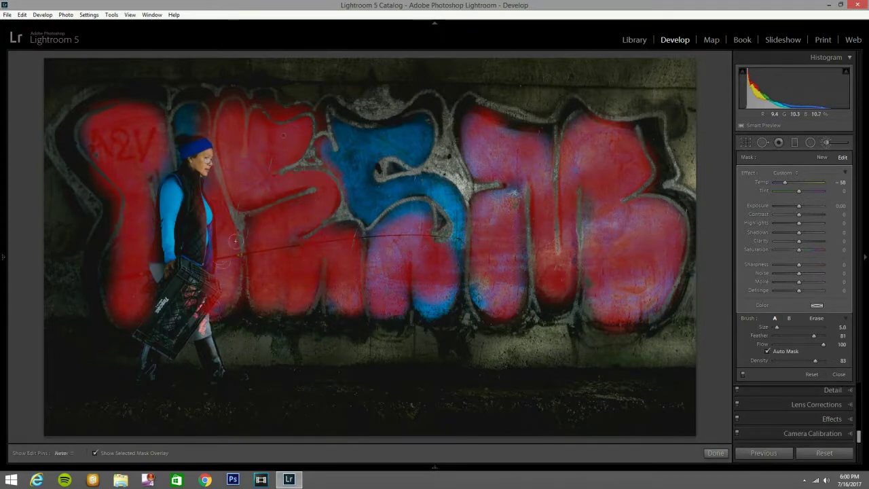
mouse_move(363, 141)
left_mouse_down()
mouse_move(349, 156)
mouse_move(350, 175)
mouse_move(340, 142)
mouse_move(415, 136)
mouse_move(386, 147)
mouse_move(415, 142)
left_mouse_up()
key("h")
mouse_move(436, 193)
left_mouse_down()
mouse_move(458, 245)
mouse_move(441, 305)
mouse_move(423, 301)
mouse_move(499, 286)
left_mouse_up()
key("h")
key("h")
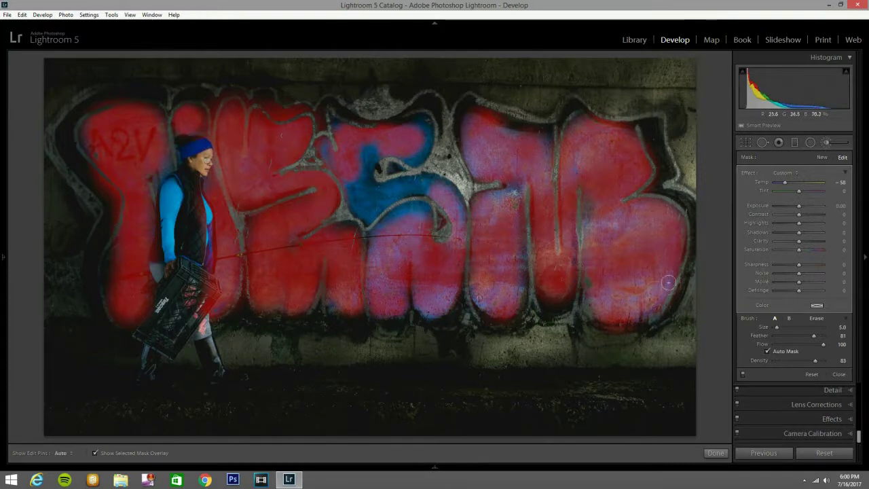
Hide the mask overlay and set the graffiti brush adjustment's temperature to -51
key("o")
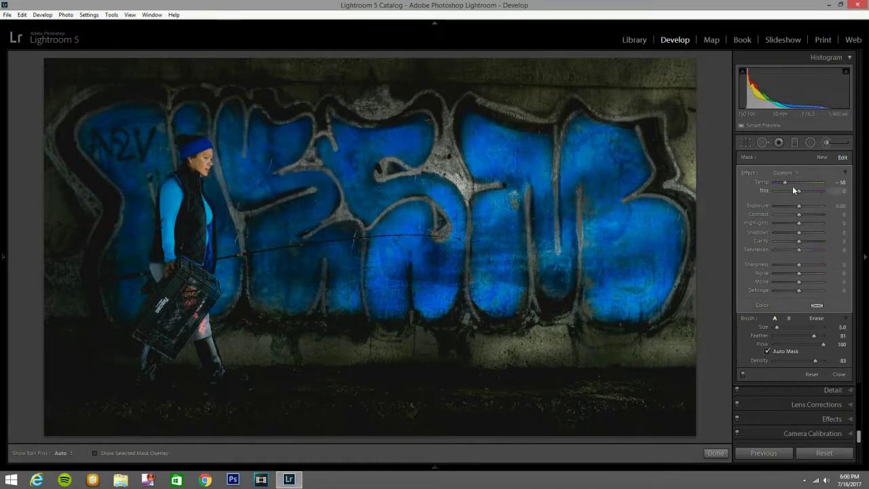
left_click_drag(785, 183, 788, 185)
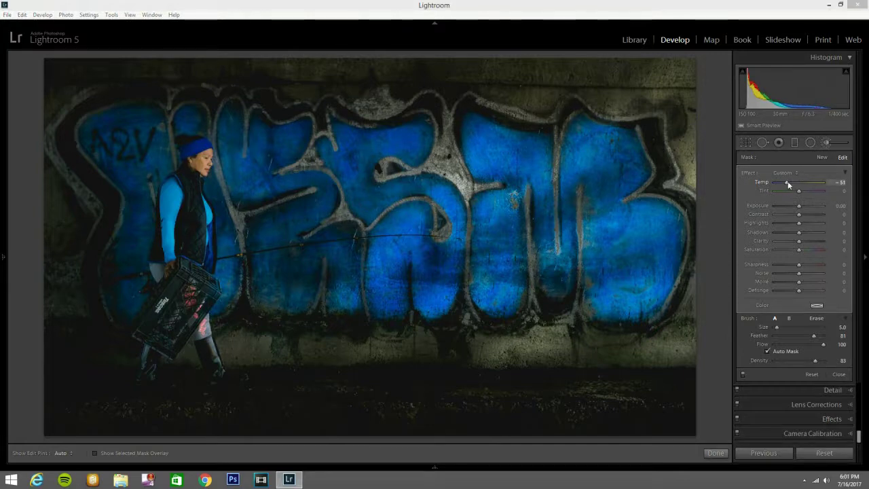
key("h")
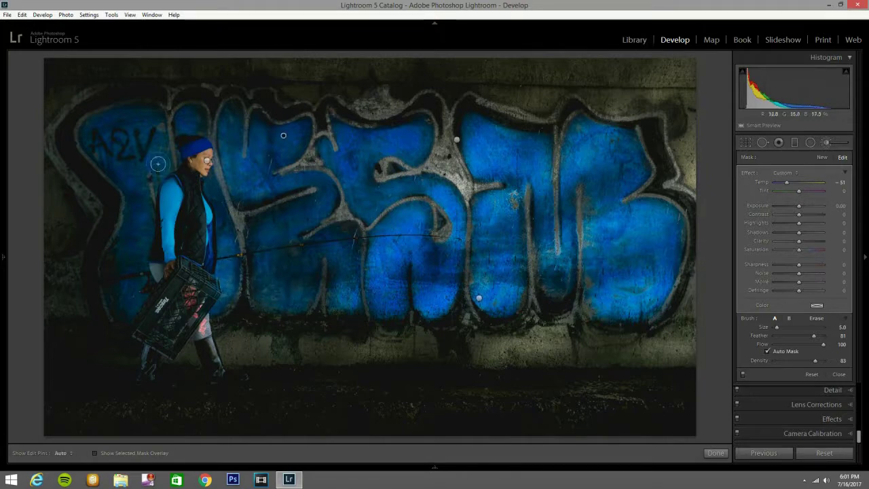
key("h")
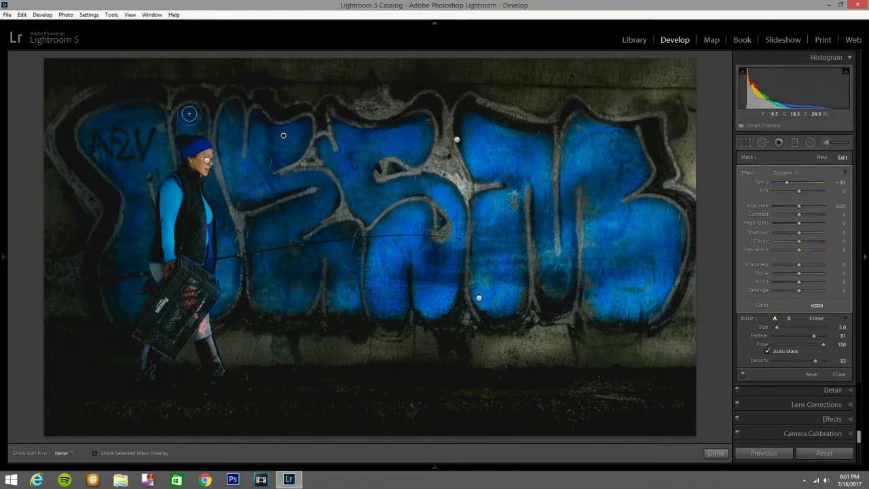
Try the Black & White treatment on the whole photo and restore the Color treatment
left_click(829, 141)
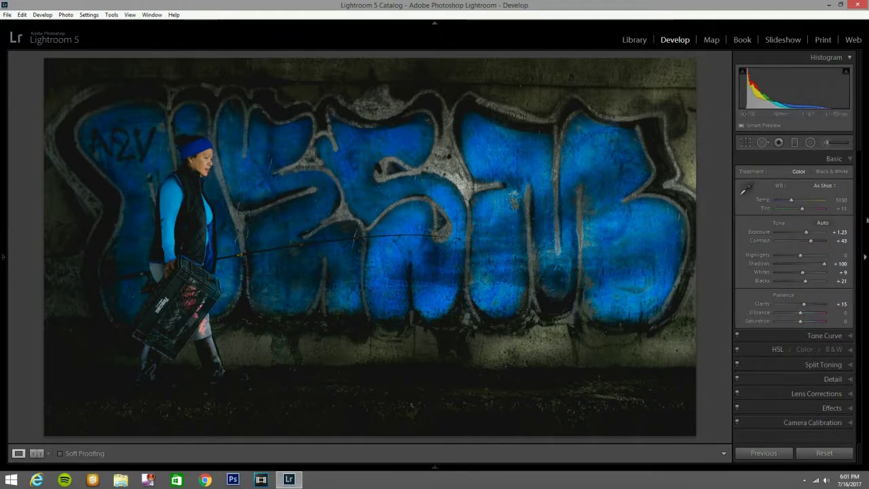
left_click(832, 171)
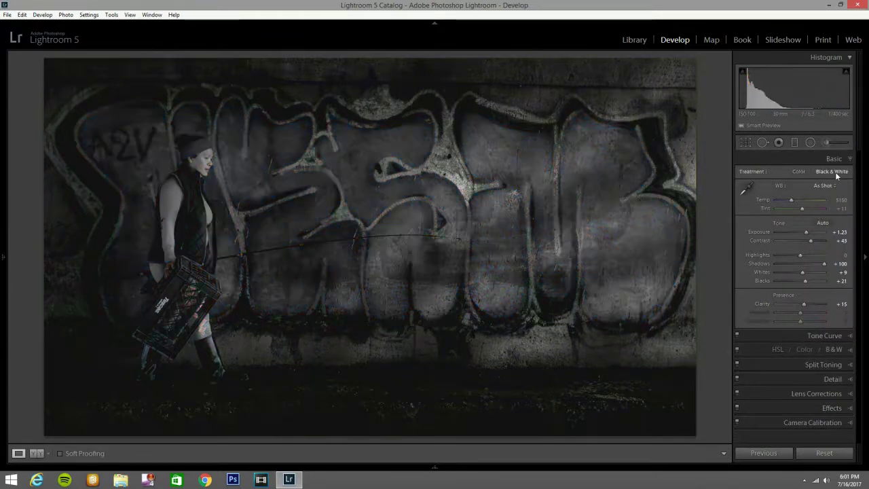
left_click(800, 171)
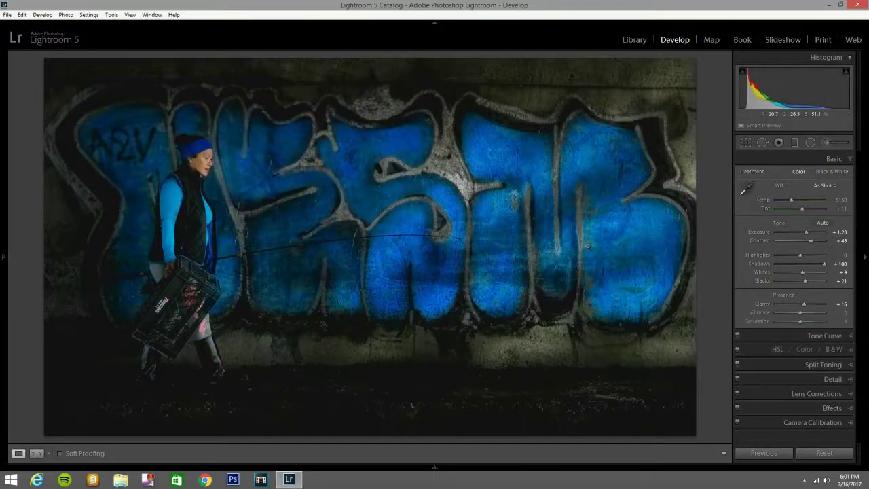
Brush a new adjustment with contrast 28 and clarity 13 over the dark ground in the foreground, using size 10.0 and 5.0
left_click(830, 142)
left_click(793, 175)
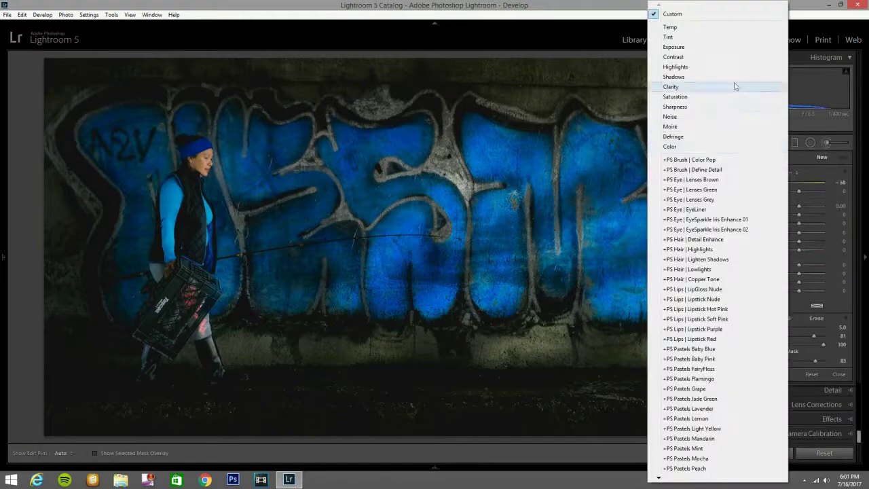
left_click(699, 57)
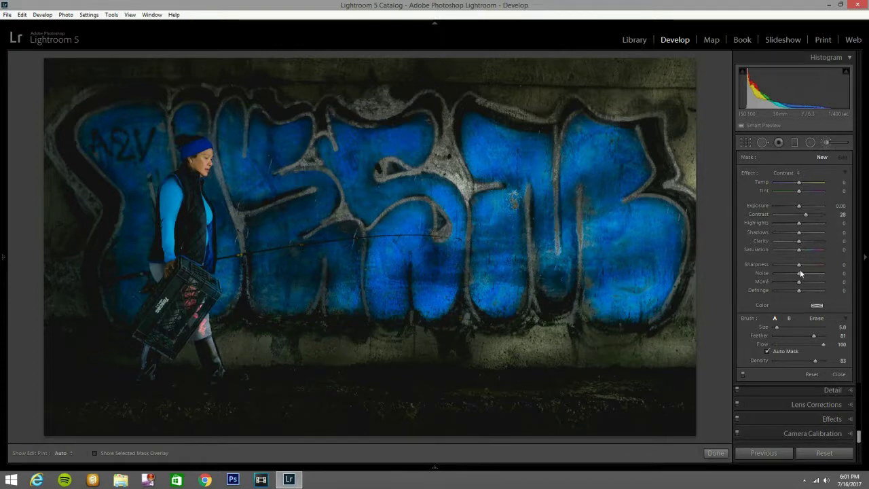
left_click_drag(799, 242, 801, 242)
key("bracketright")
key("h")
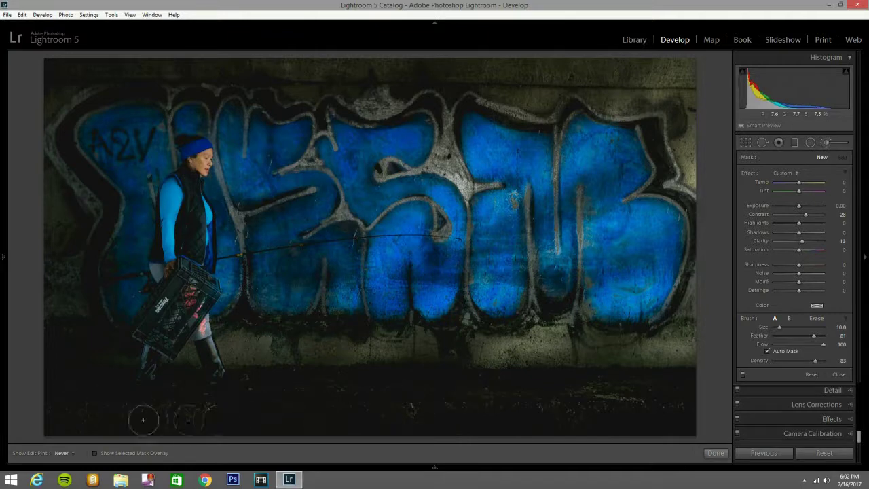
key("h")
key("bracketleft")
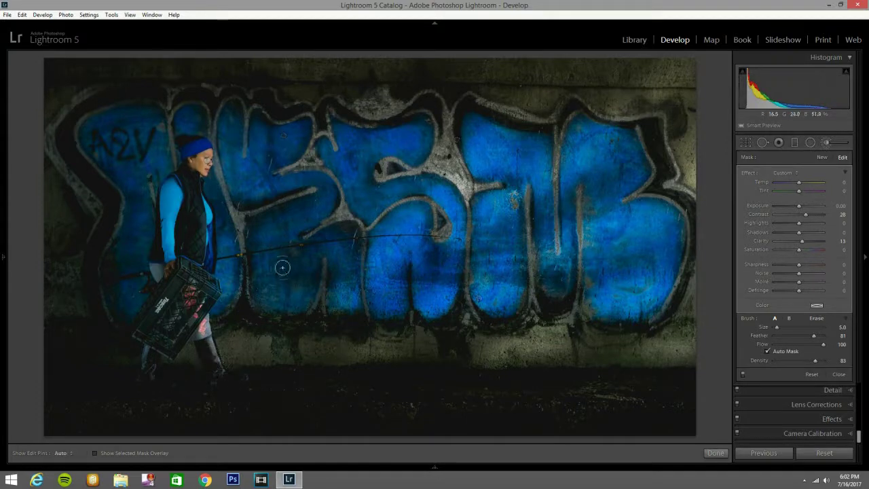
Start a new brush adjustment with exposure 0.38 and paint the right part of the ground at size 5.0
left_click(824, 143)
left_click(825, 144)
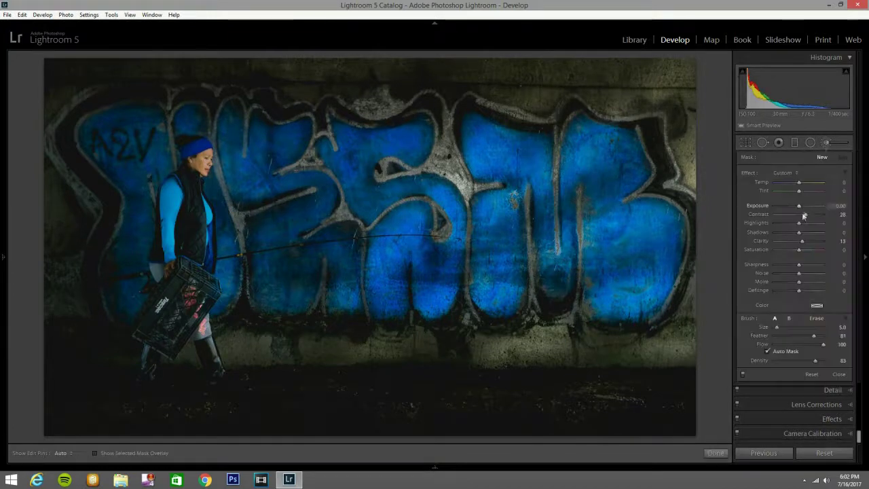
left_click(788, 172)
left_click(683, 49)
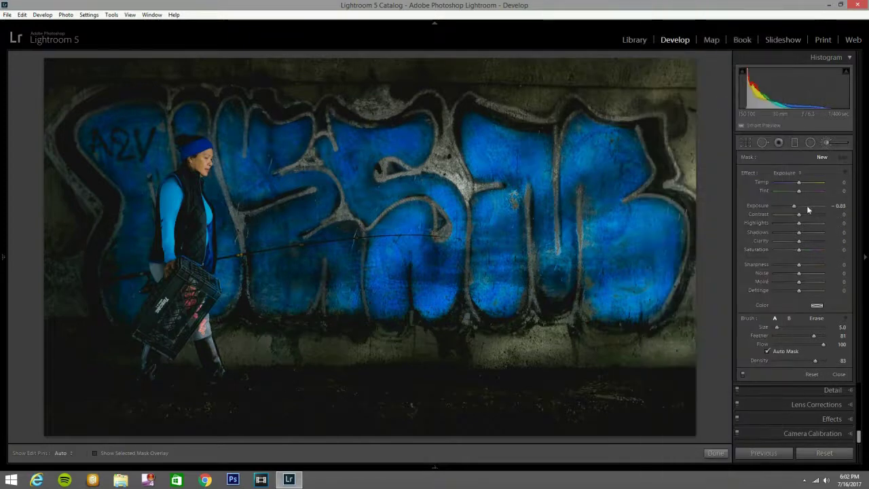
left_click_drag(799, 206, 803, 205)
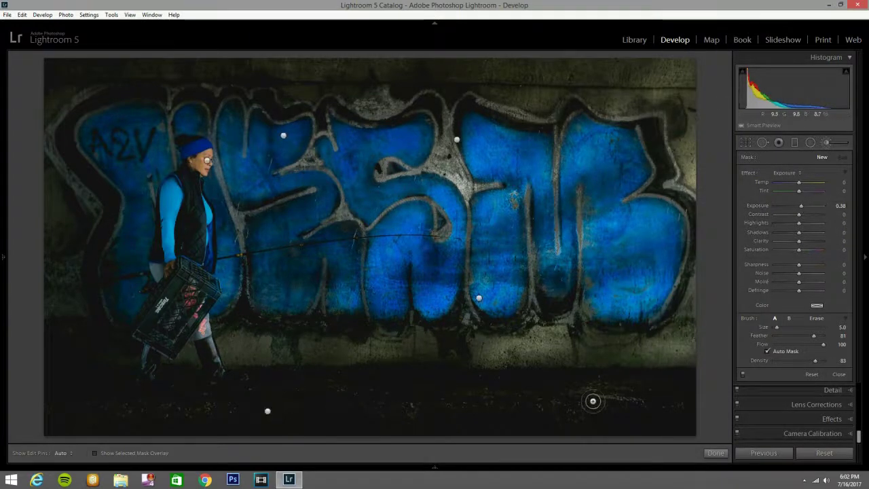
key("h")
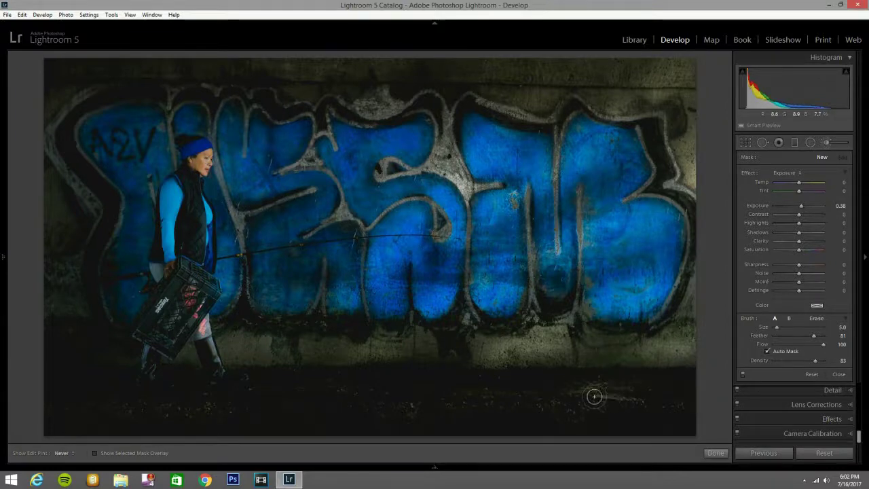
left_click_drag(563, 418, 465, 410)
key("h")
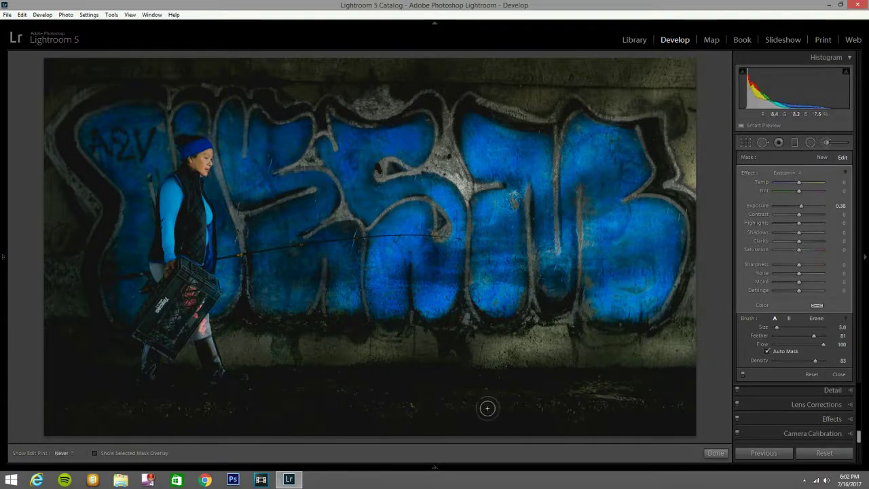
key("h")
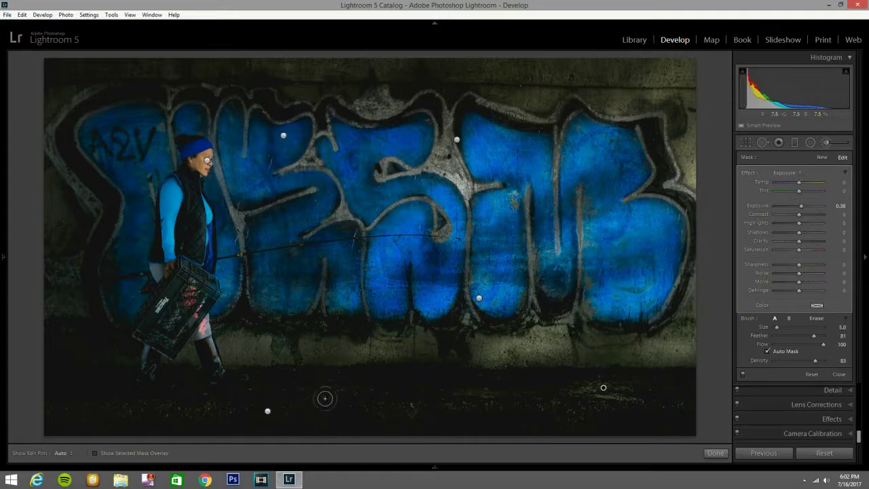
Extend the exposure 0.38 brush adjustment across the rest of the foreground ground
key("h")
key("h")
key("h")
key("h")
key("h")
key("h")
key("h")
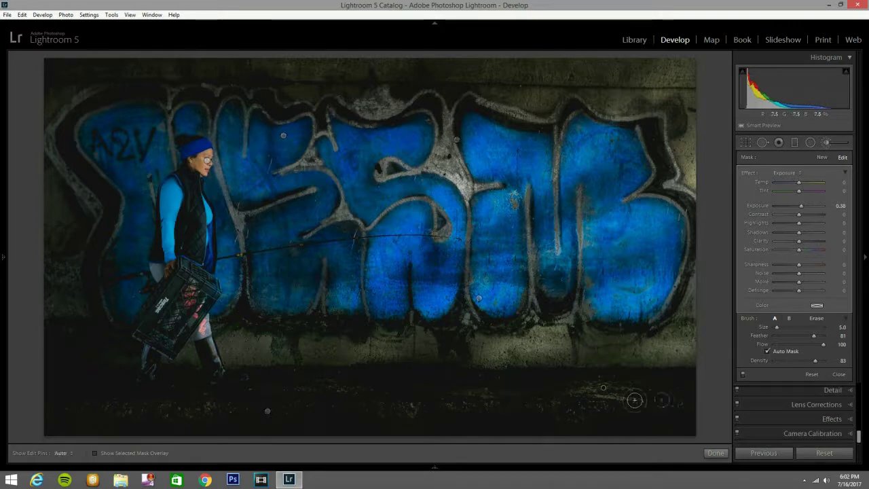
Set the ground brush adjustment to exposure 0.60, contrast 11, and clarity 45
key("h")
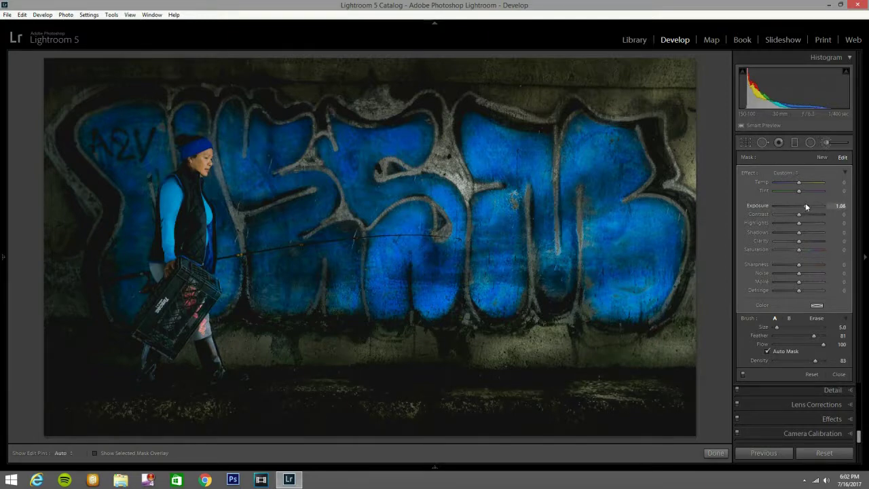
left_click_drag(799, 214, 802, 215)
left_click_drag(808, 238, 811, 240)
left_click_drag(806, 205, 803, 205)
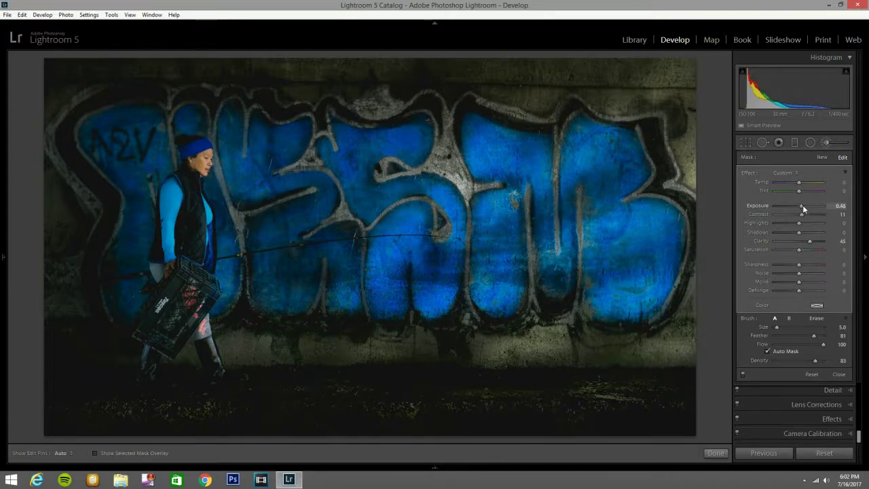
left_click_drag(803, 207, 805, 208)
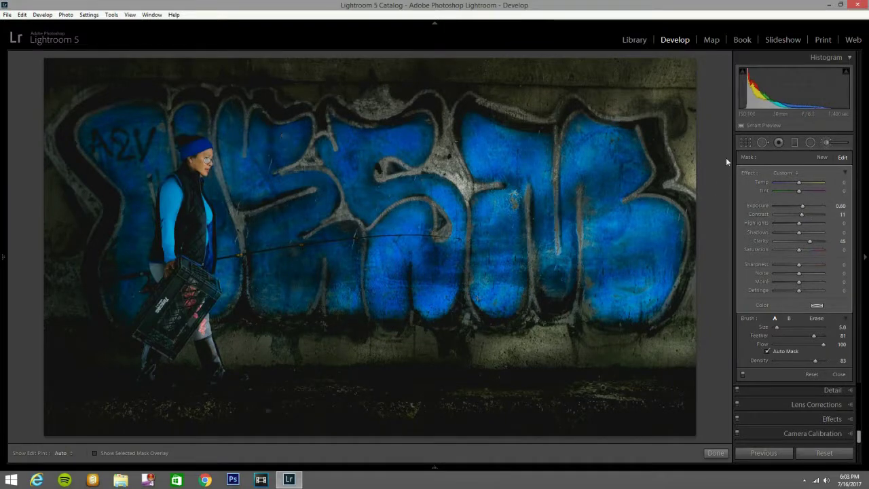
Brush a new adjustment over the woman's vest and switch its effect to Shadows at 23
left_click(827, 143)
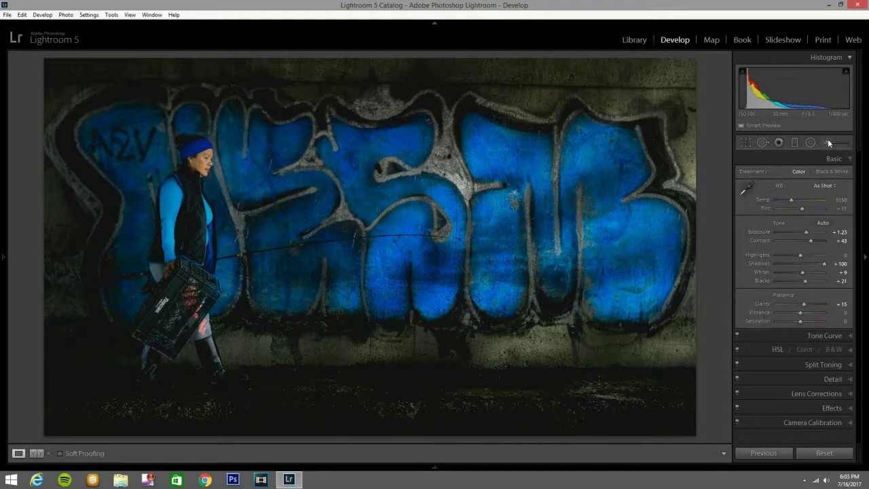
left_click(828, 140)
key("h")
mouse_move(186, 247)
left_mouse_down()
mouse_move(196, 201)
mouse_move(197, 252)
mouse_move(191, 185)
left_mouse_up()
key("h")
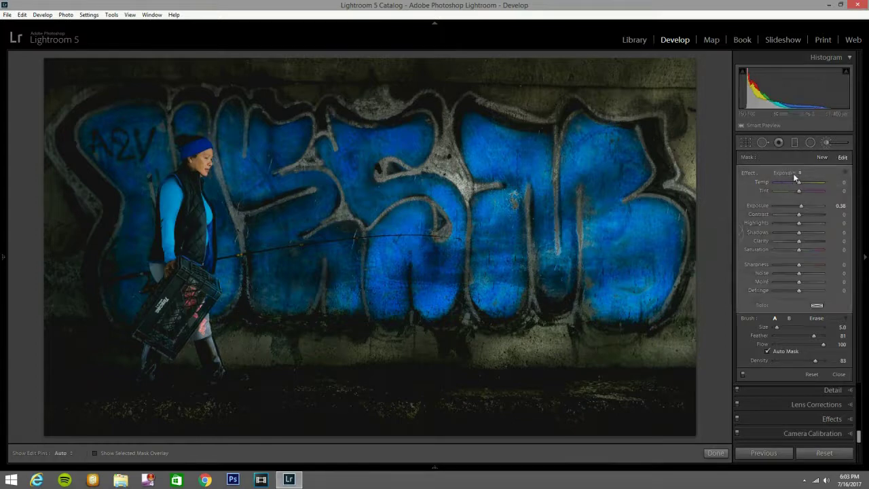
left_click(793, 173)
left_click(675, 63)
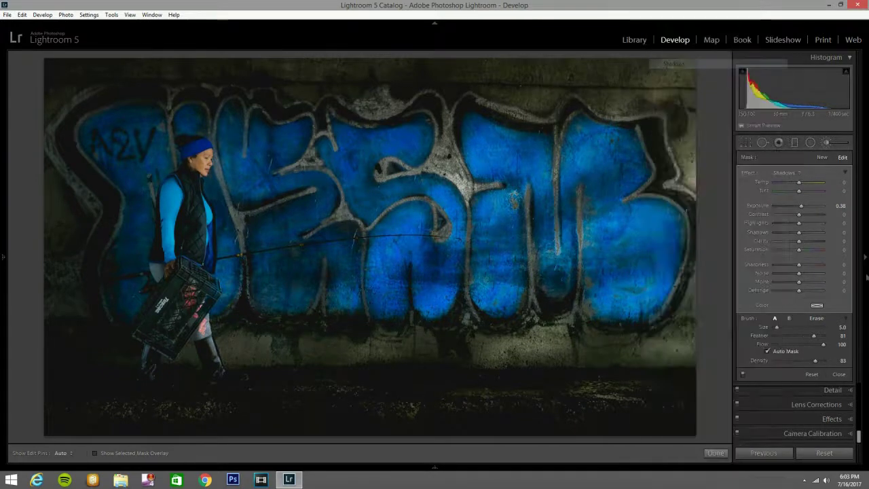
mouse_move(221, 207)
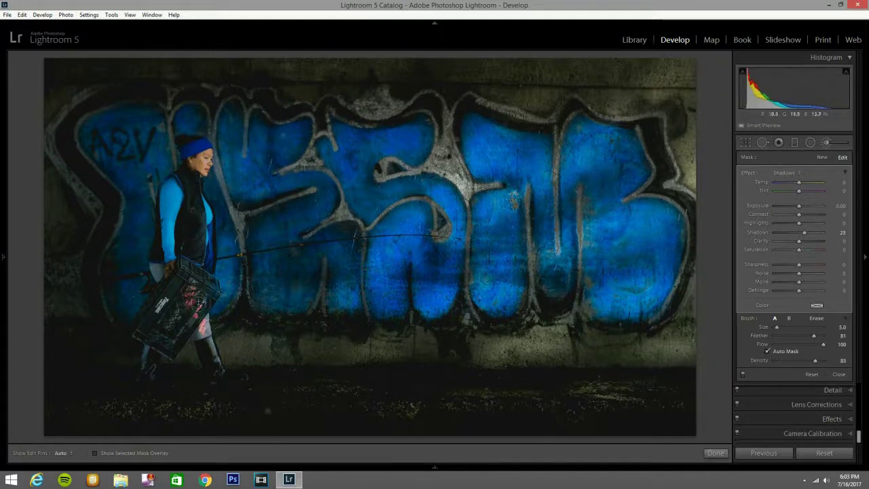
Extend the Shadows adjustment over the crate and the woman's legs and boots with the brush at size 3.0
mouse_move(191, 288)
left_mouse_down()
mouse_move(196, 329)
mouse_move(214, 346)
left_mouse_up()
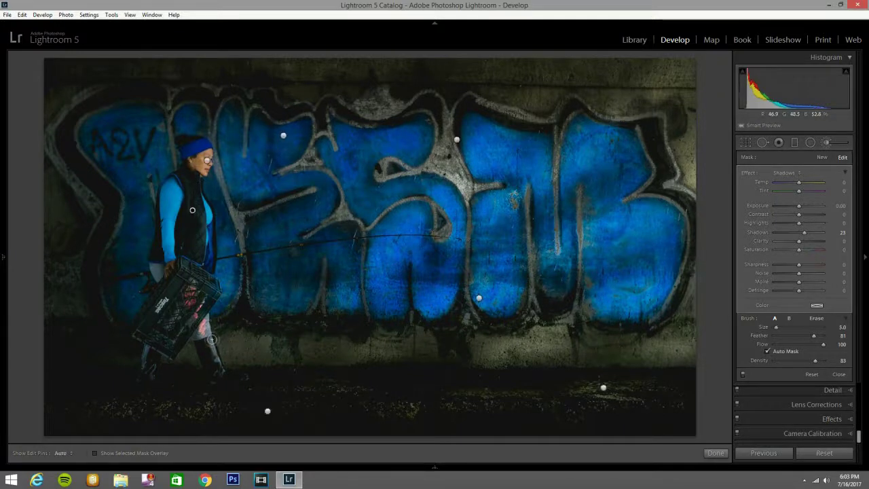
key("h")
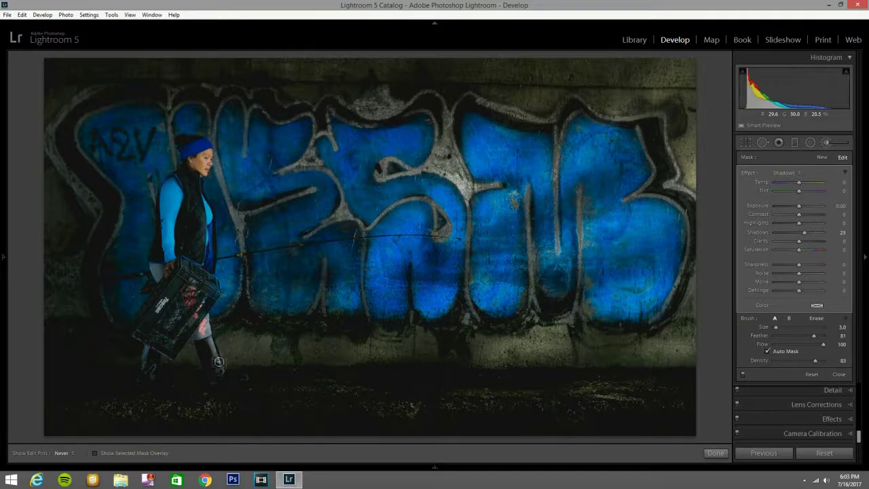
key("h")
mouse_move(148, 367)
left_mouse_down()
mouse_move(152, 373)
mouse_move(144, 345)
left_mouse_up()
key("h")
key("h")
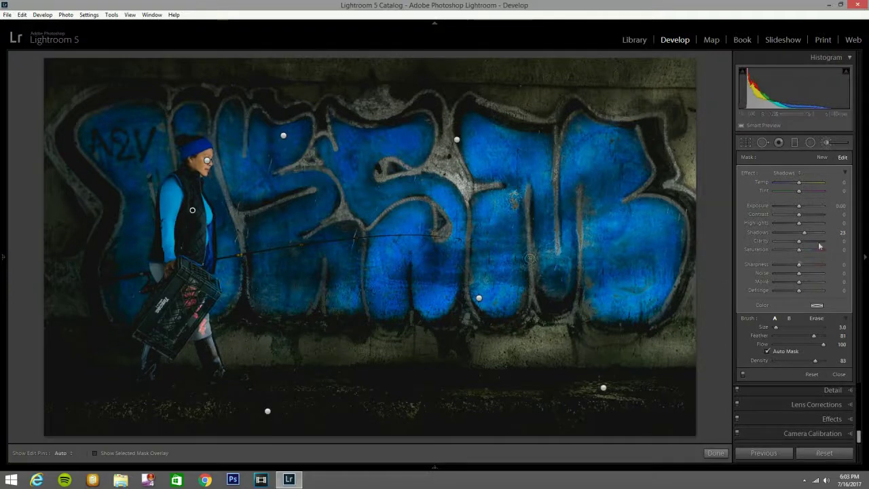
Brush a new Exposure 0.38 adjustment over the woman's hand holding the crate, with the brush at size 2.0
left_click(822, 155)
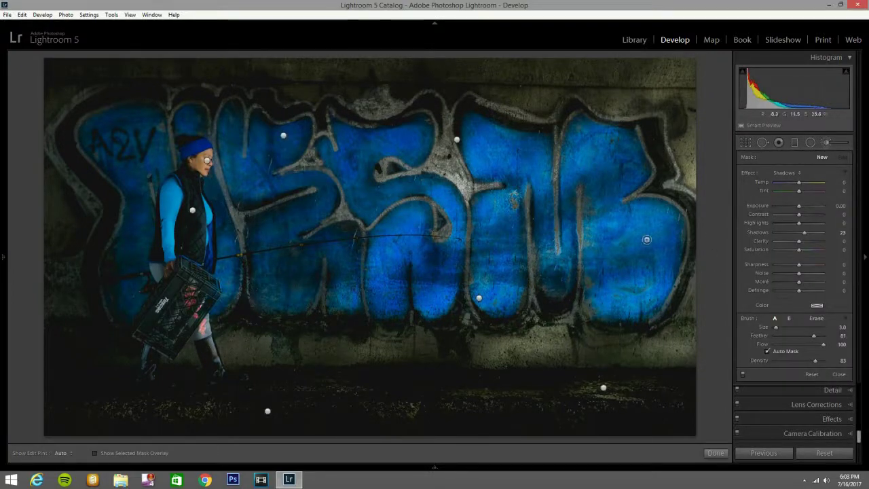
left_click(791, 175)
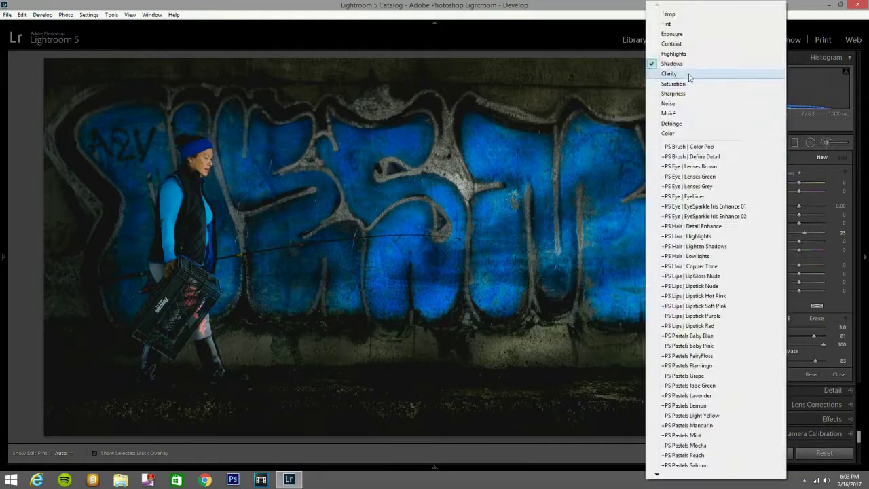
left_click(690, 33)
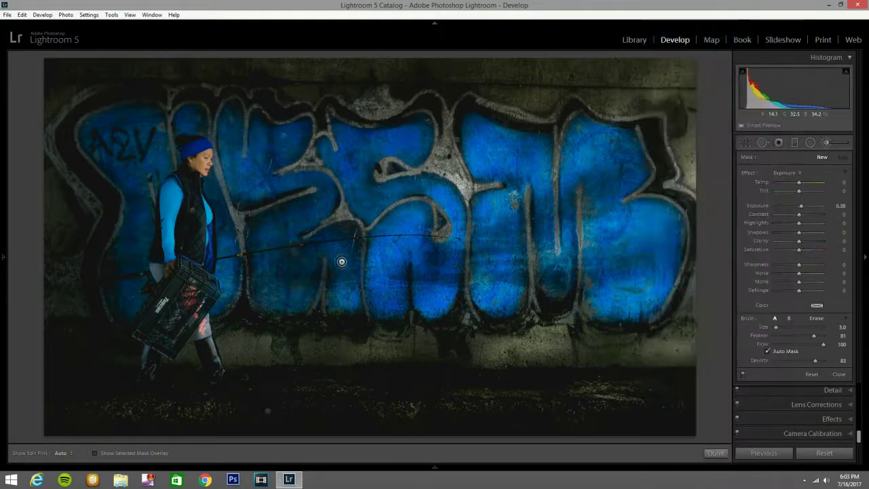
scroll(169, 270, "down", 1)
key("h")
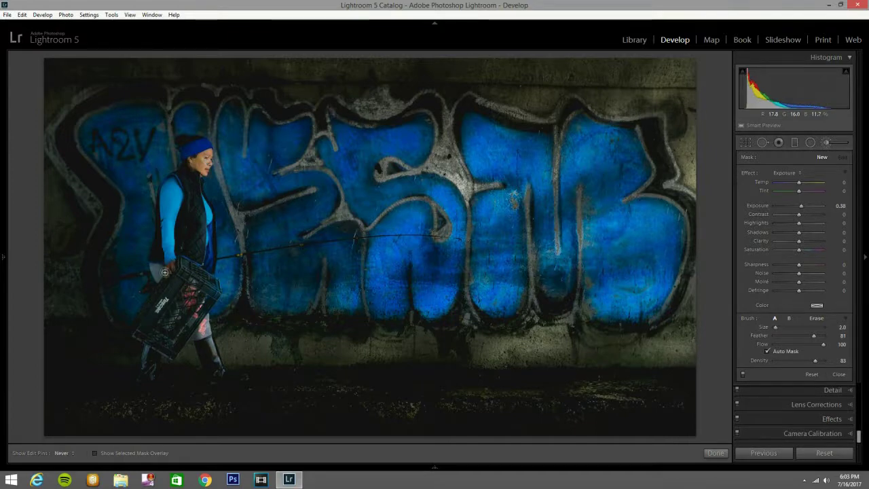
key("h")
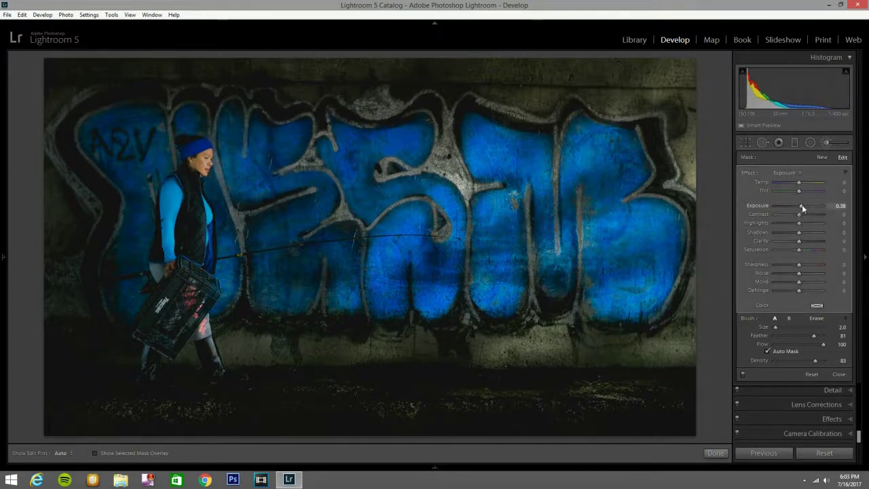
Set the hand adjustment's exposure to 0.68 and finish the local brush work
left_click_drag(806, 206, 808, 206)
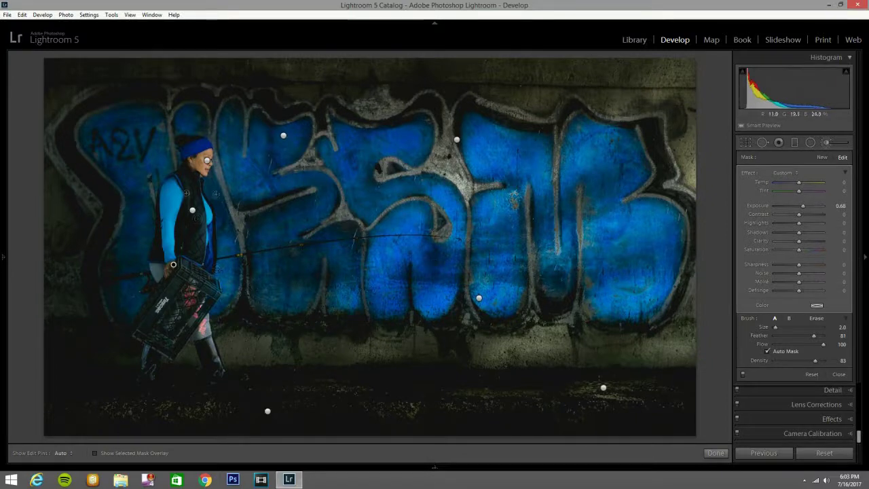
key("h")
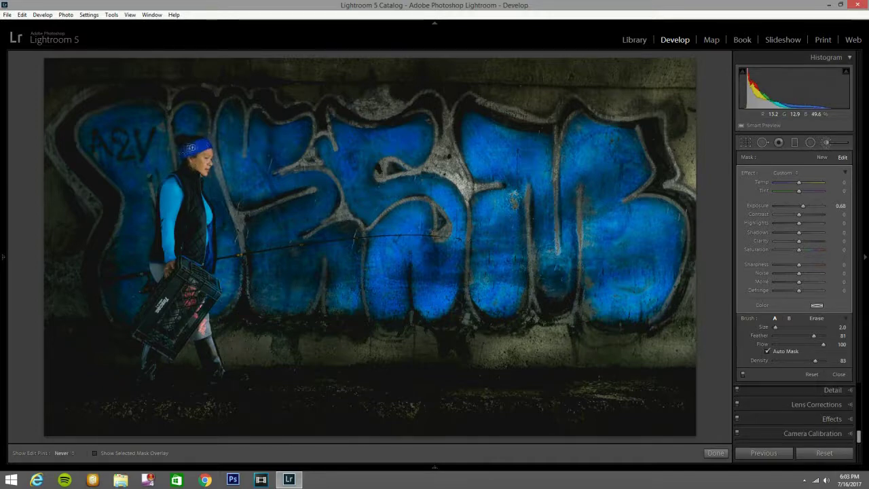
key("h")
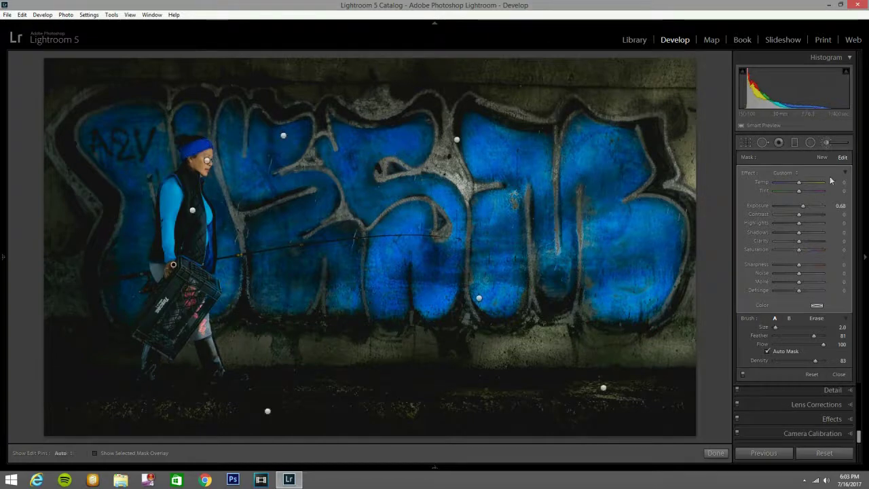
left_click(826, 143)
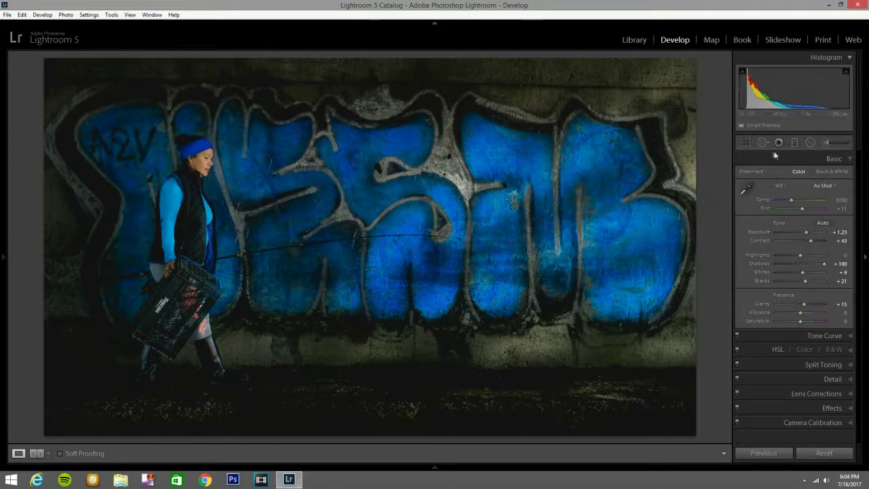
Review the crop frame against the full photo
left_click(744, 142)
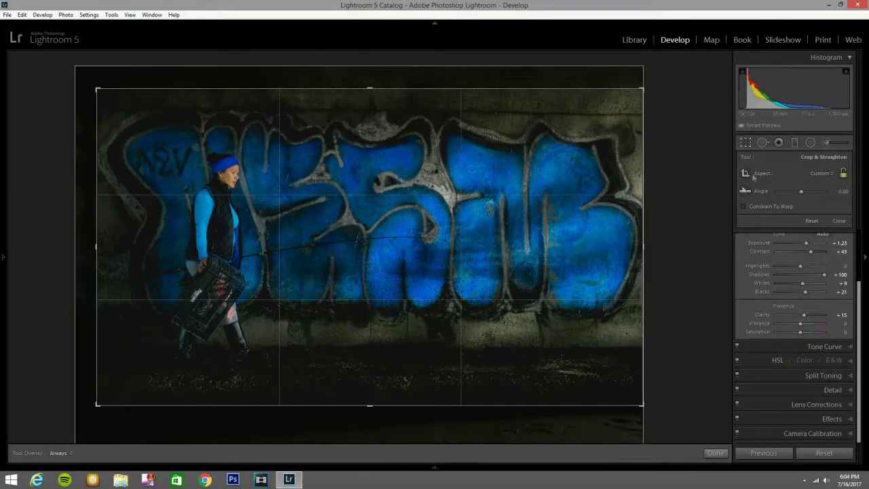
left_click(744, 144)
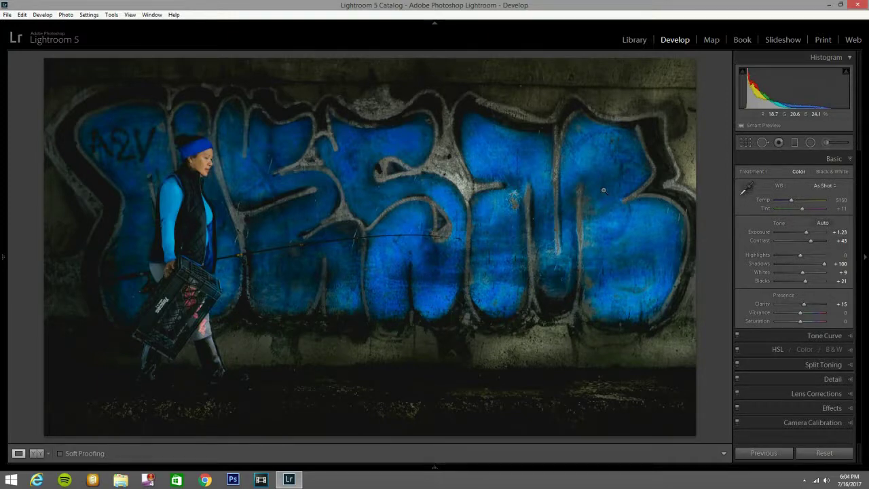
Compare the photo before and after side by side with panels hidden and lights out, and return to the single edited view
key("y")
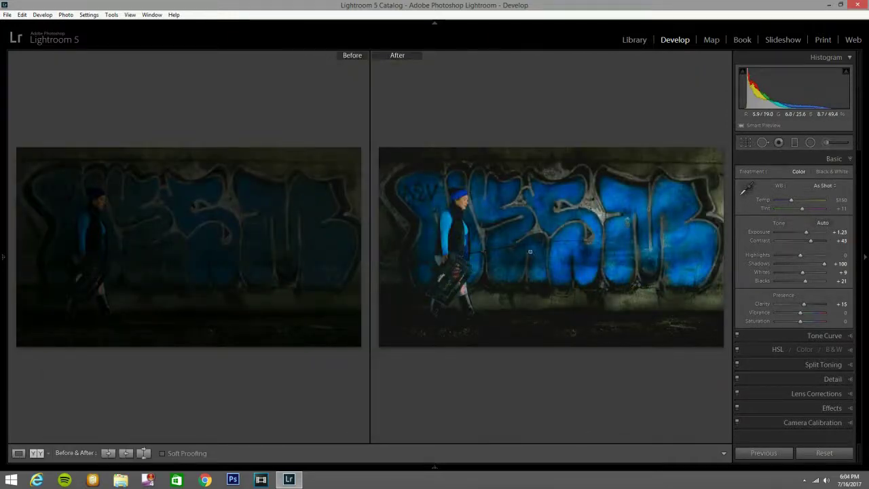
key("Tab")
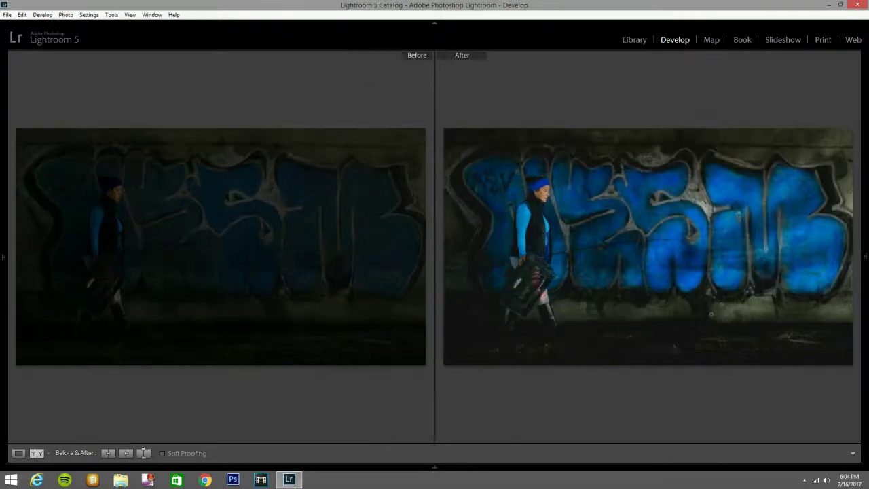
key("l")
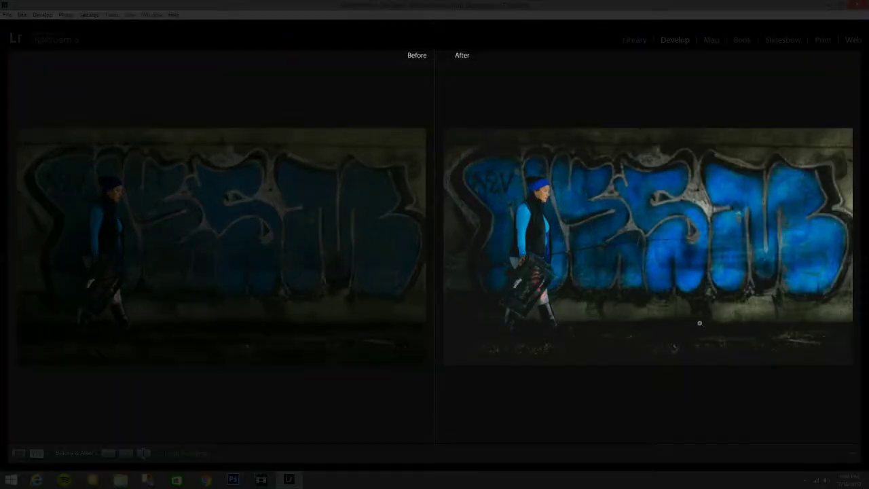
key("l")
key("l")
key("l")
key("l")
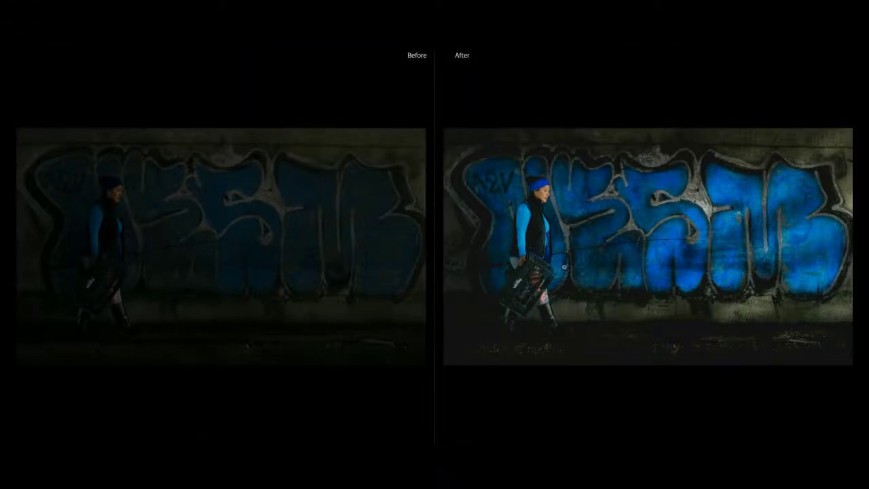
key("y")
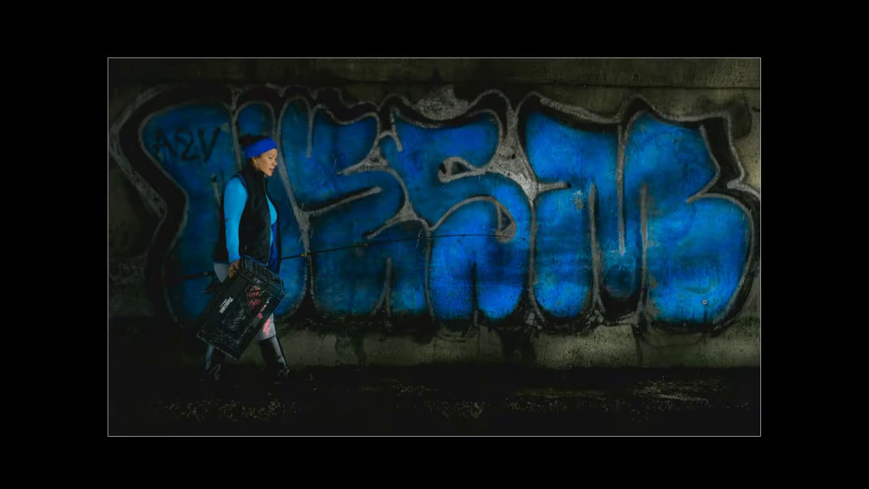